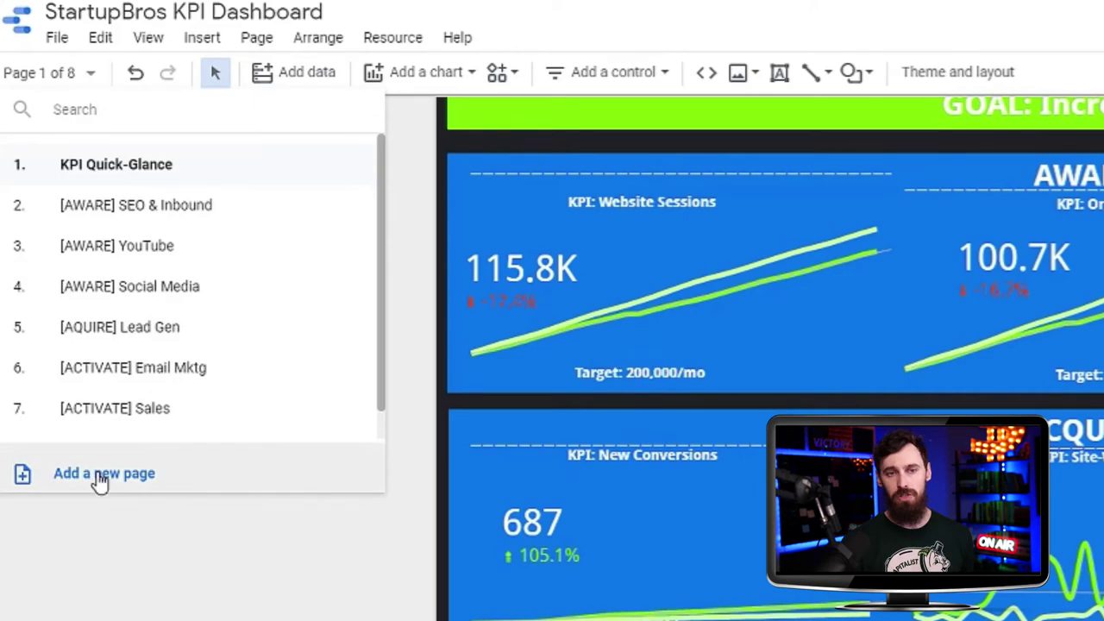
Step: Open the [AWARE] YouTube page of the KPI dashboard and delete all of its charts and headings
left_click(166, 262)
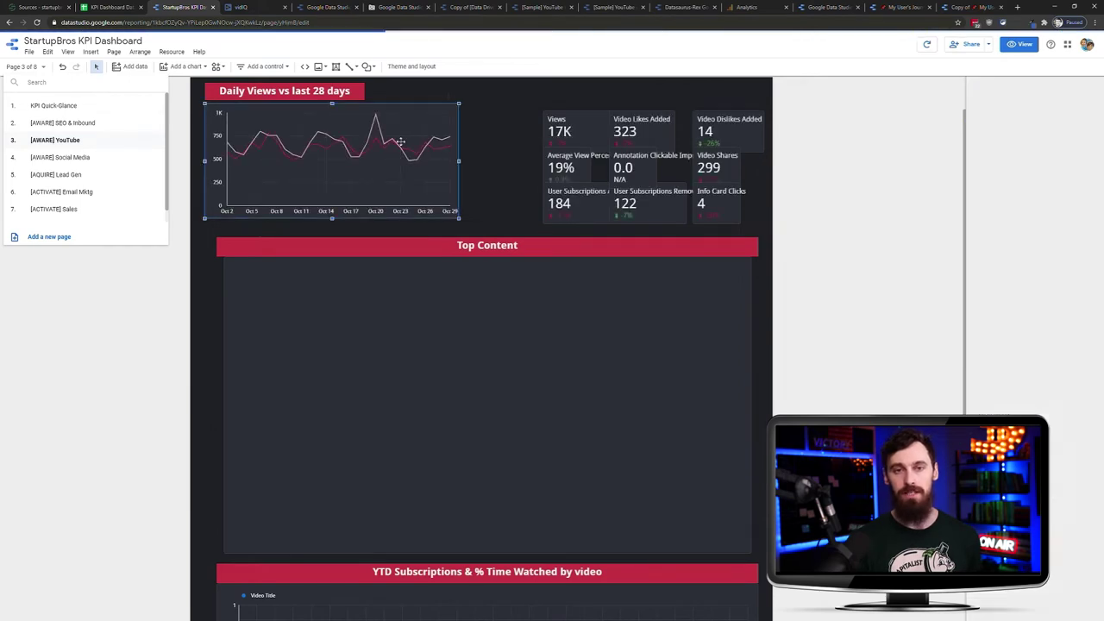
left_click(285, 91)
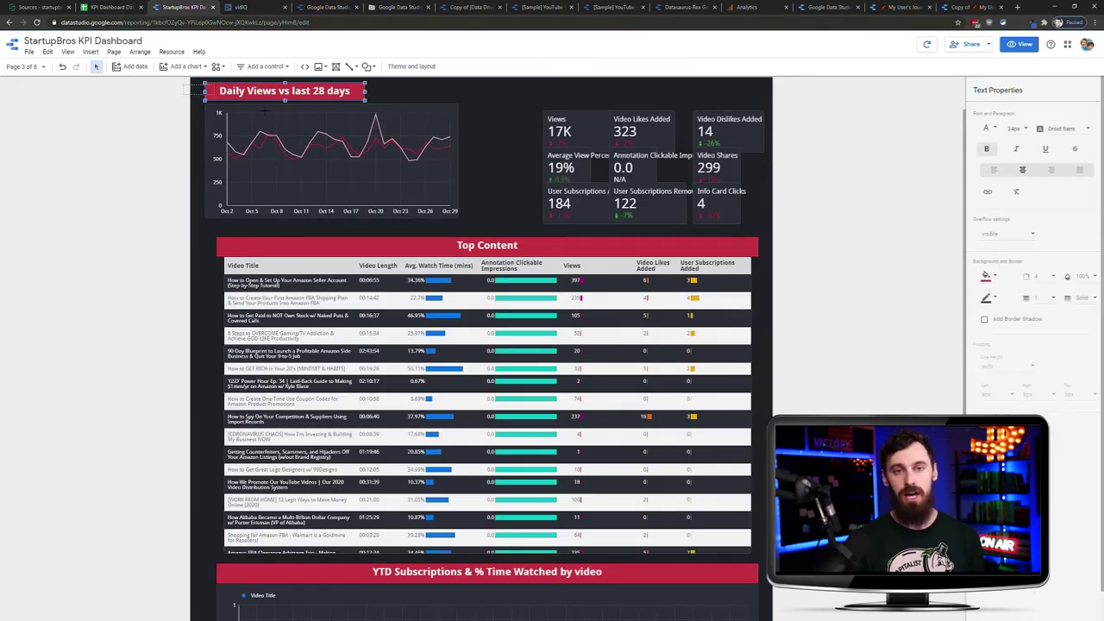
scroll(481, 345, "down", 2)
key("ctrl+a")
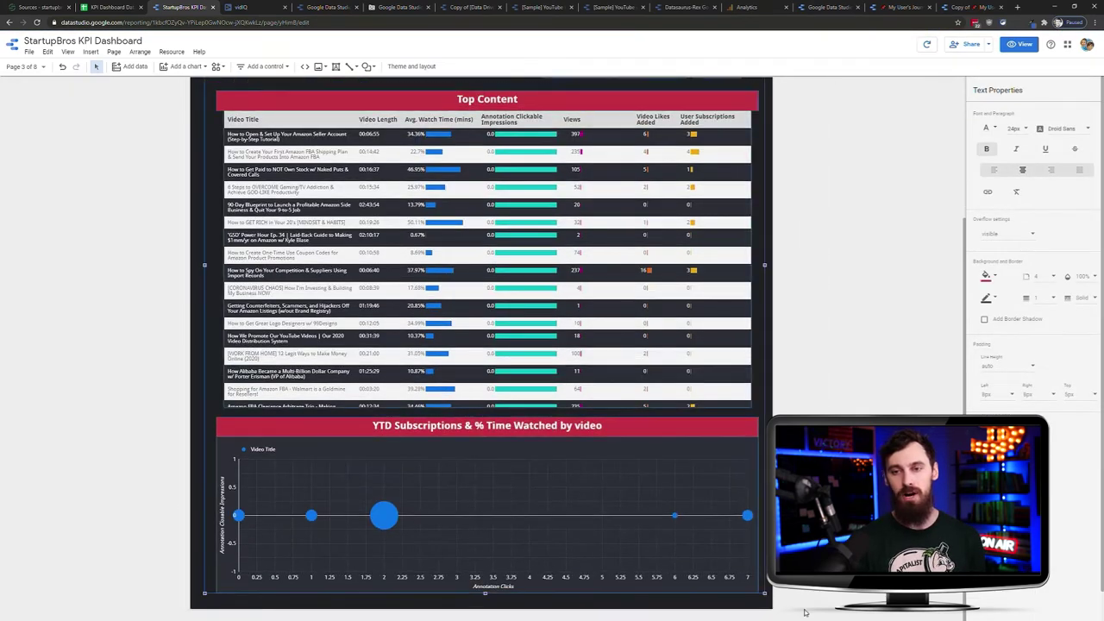
key("Delete")
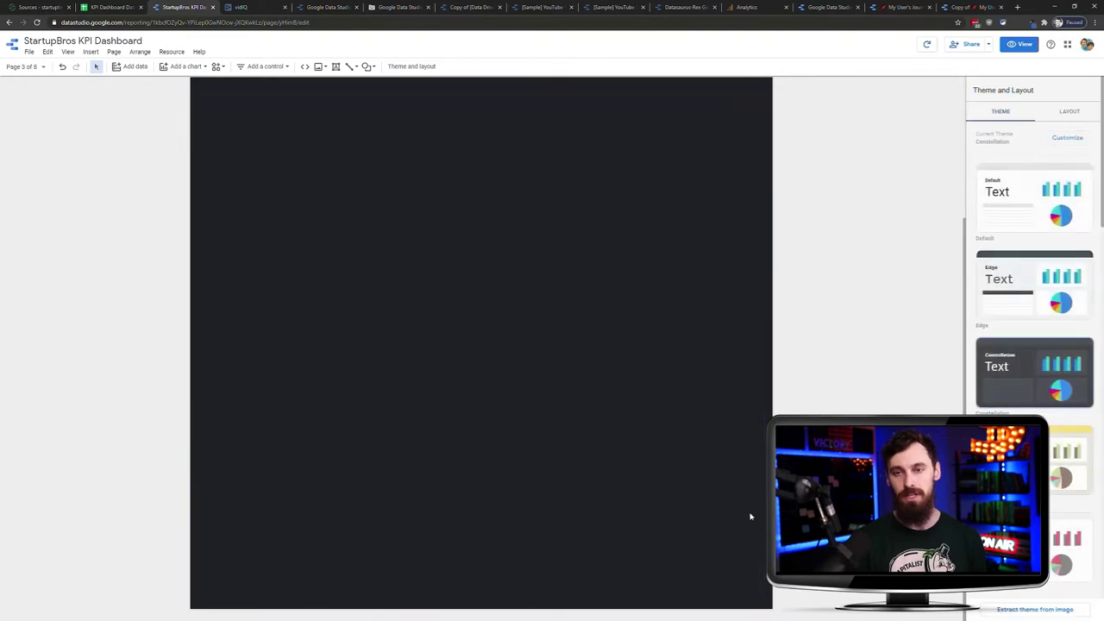
left_click(363, 100)
key("Delete")
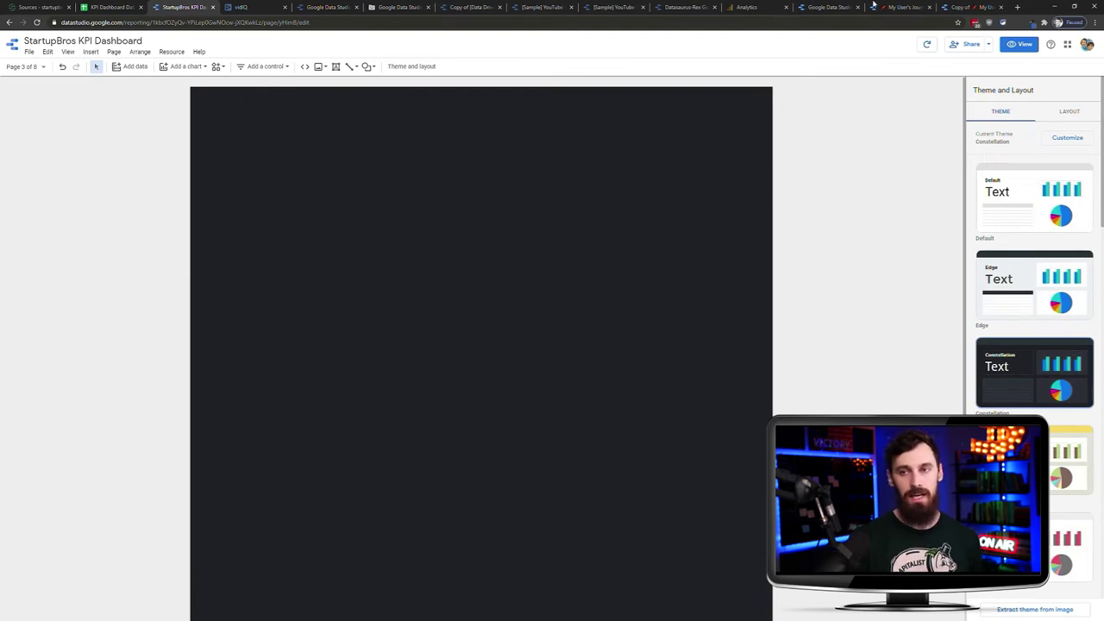
Step: Reload the suspended YouTube template reports and bring up the Datasaurus-Rex Google Analytics & YouTube Dashboard
left_click(830, 6)
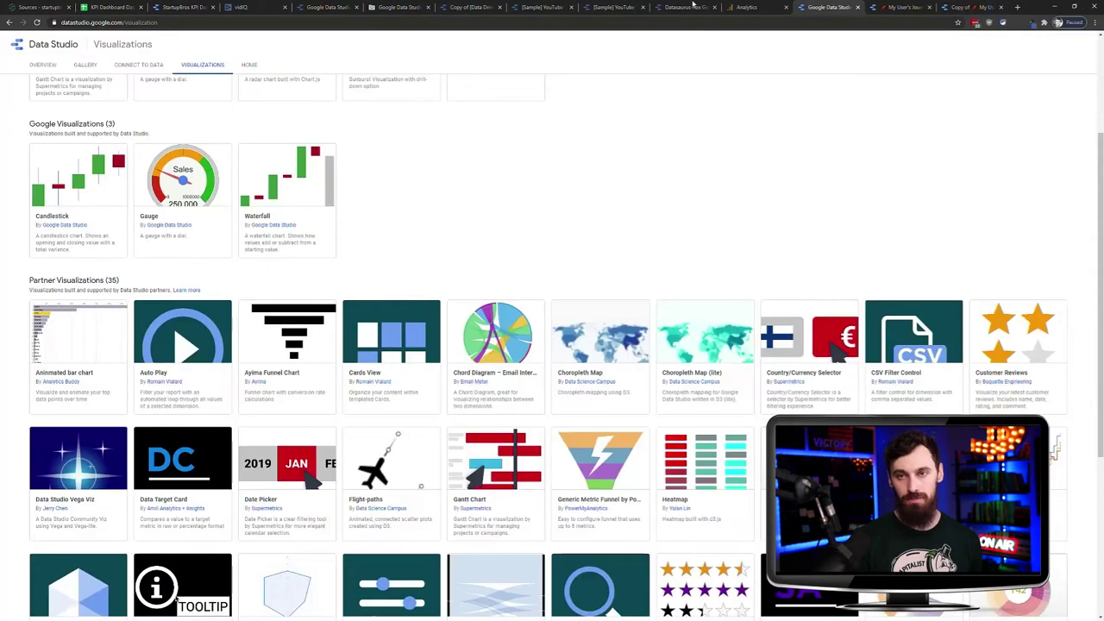
left_click(686, 7)
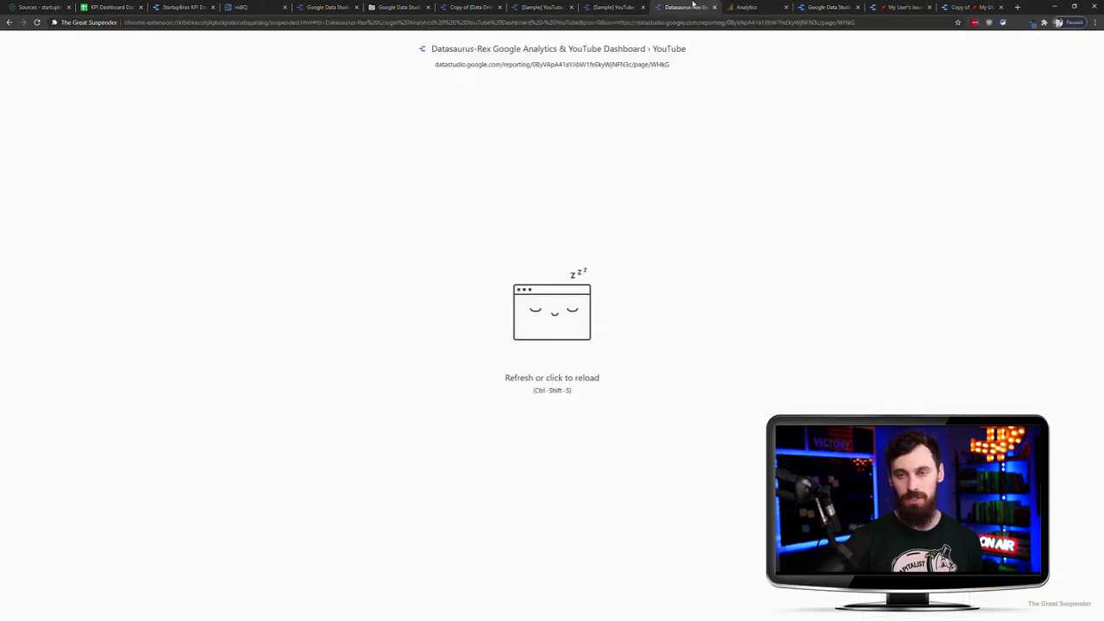
left_click(621, 192)
left_click(595, 6)
left_click(503, 215)
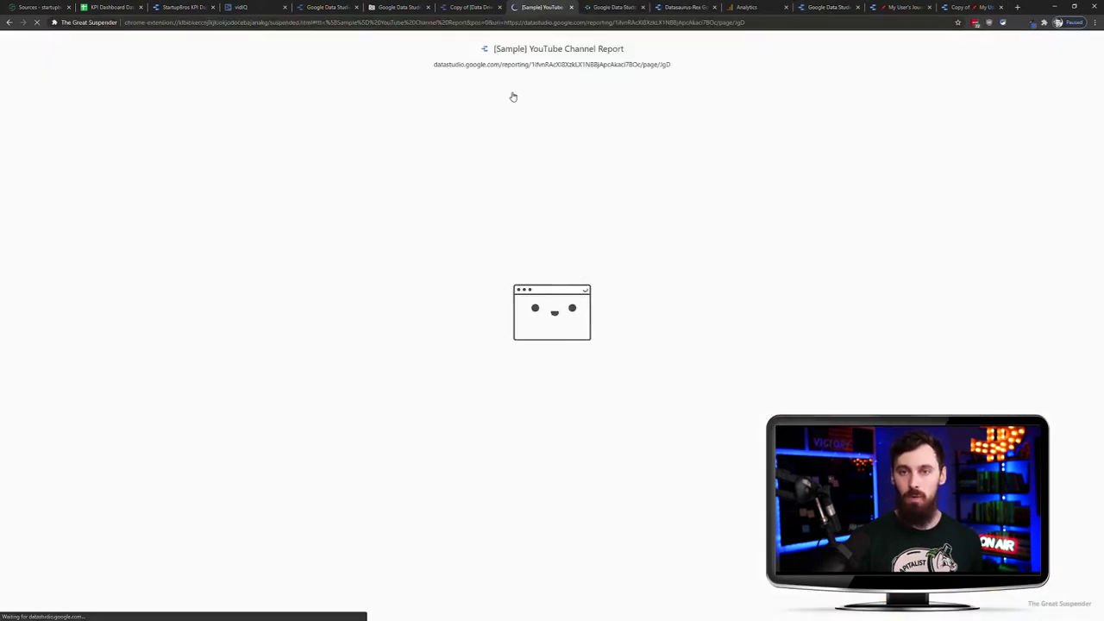
left_click(474, 6)
left_click(496, 168)
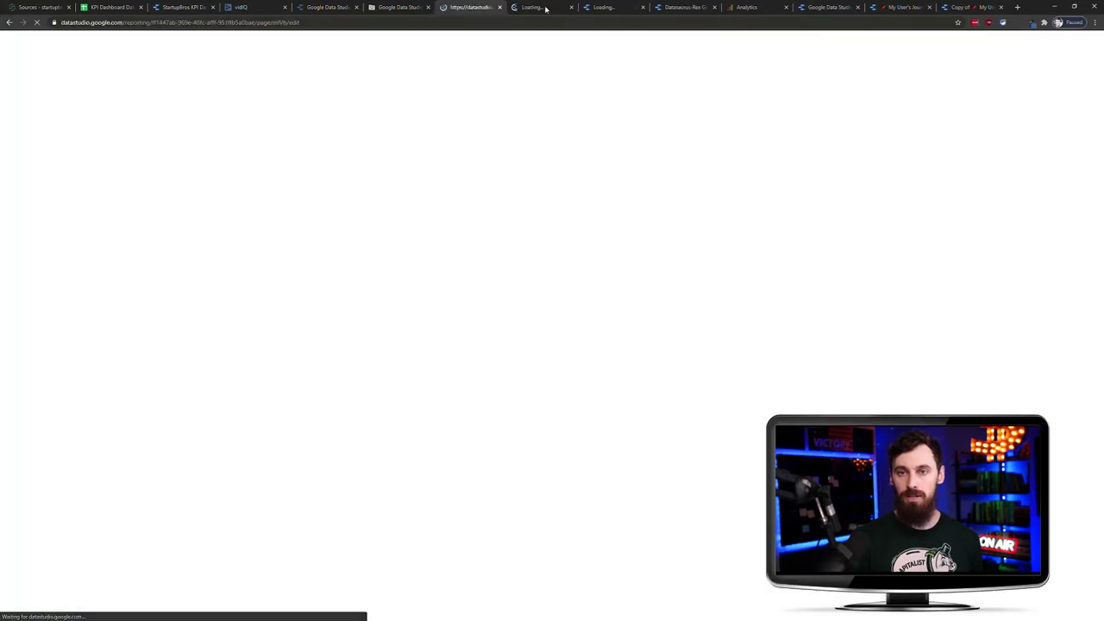
left_click(544, 7)
left_click(682, 7)
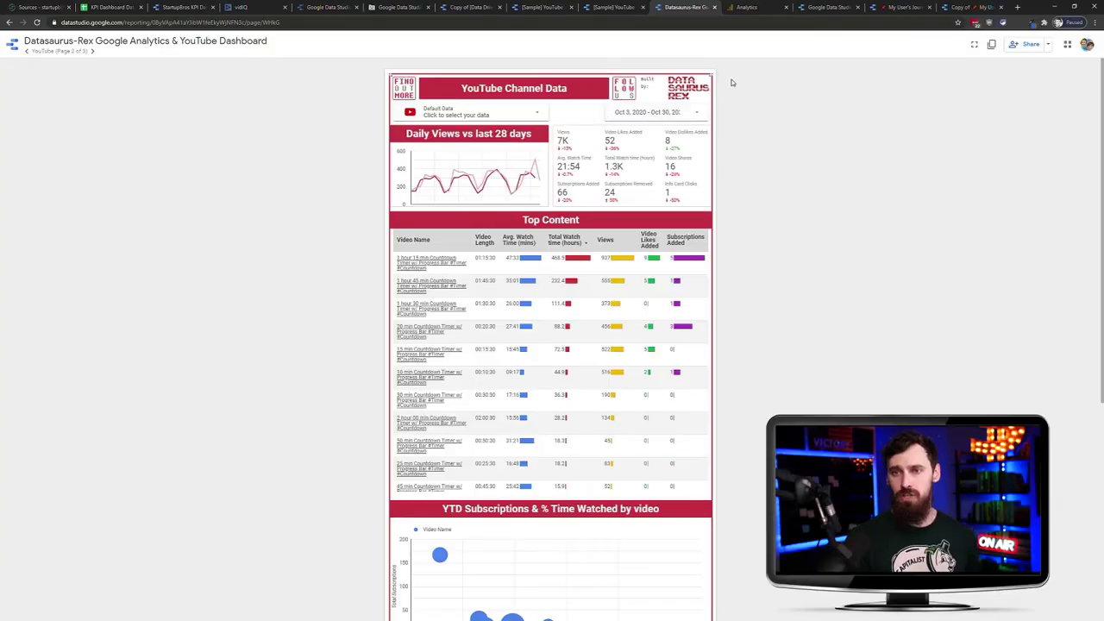
Step: Copy the Datasaurus-Rex report, using Raw Report (StartupBros.com) for both DSR website sources and YouTube Analytics for its YouTube source
left_click(995, 45)
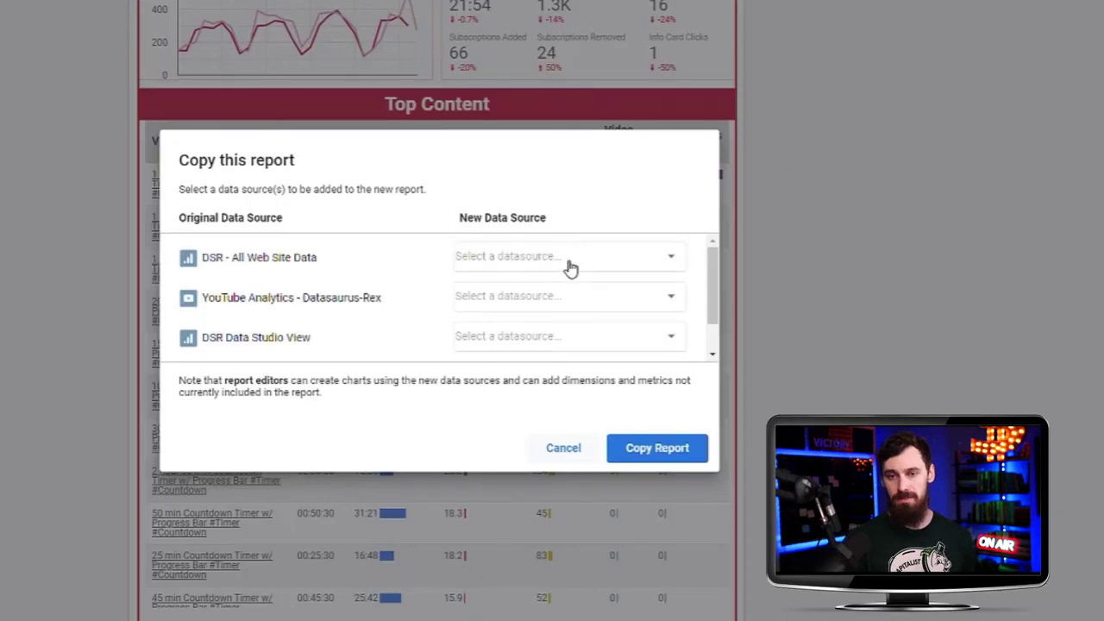
left_click(570, 267)
left_click(570, 263)
left_click(545, 297)
left_click(517, 371)
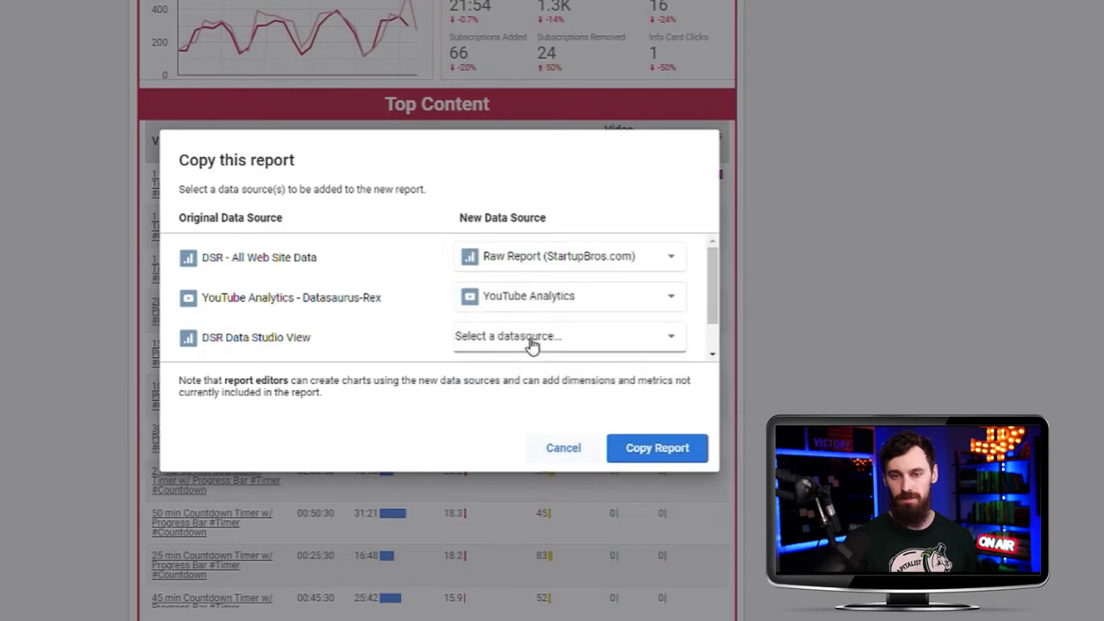
left_click(533, 341)
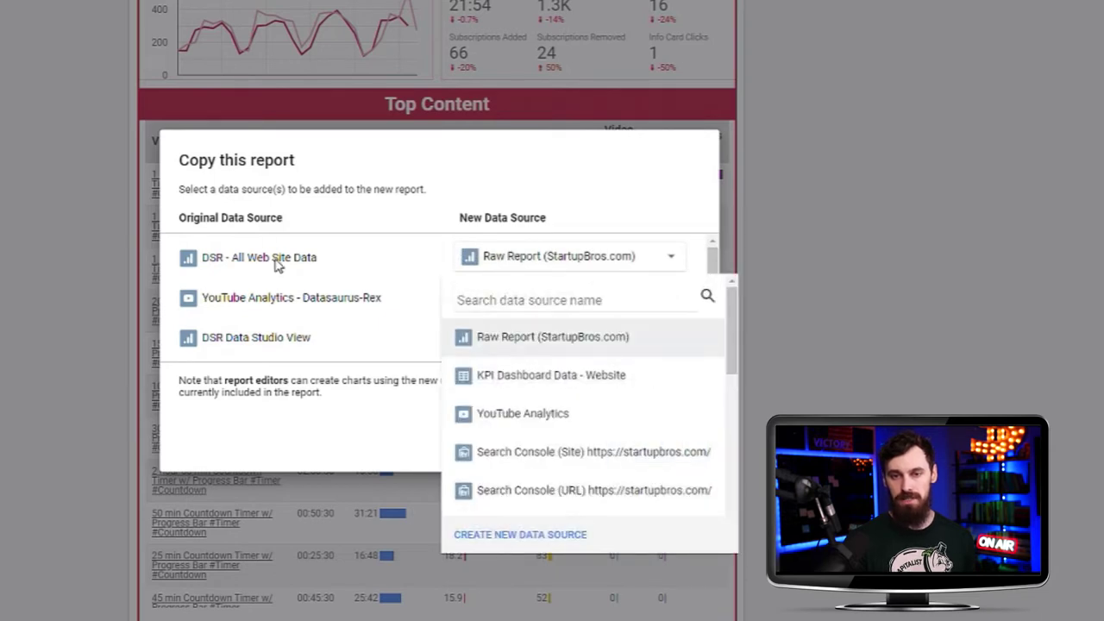
left_click(503, 336)
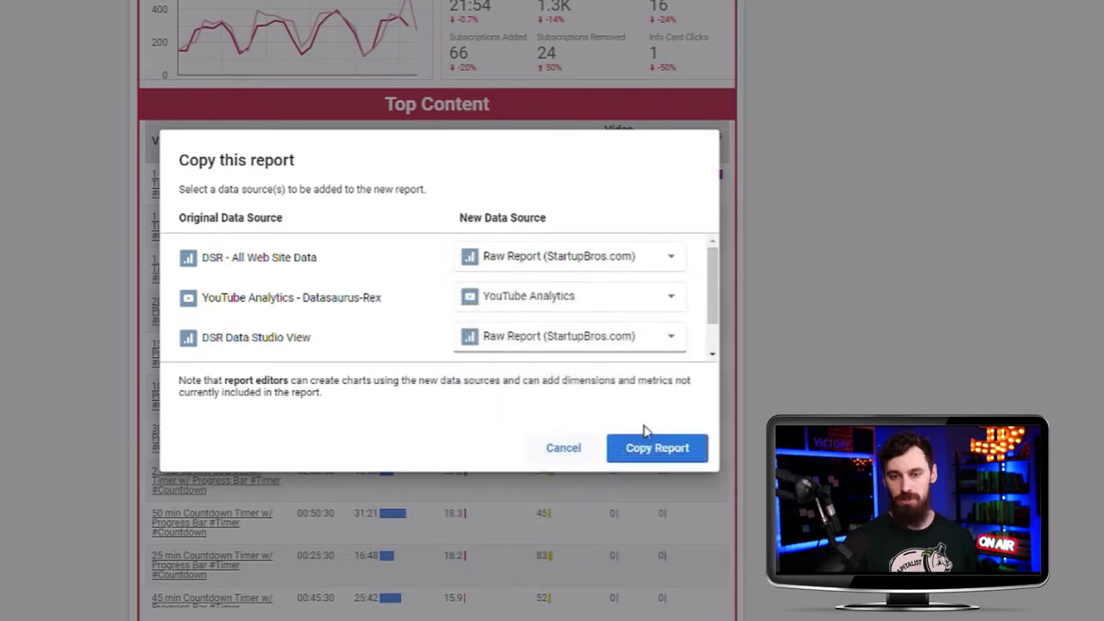
left_click(639, 451)
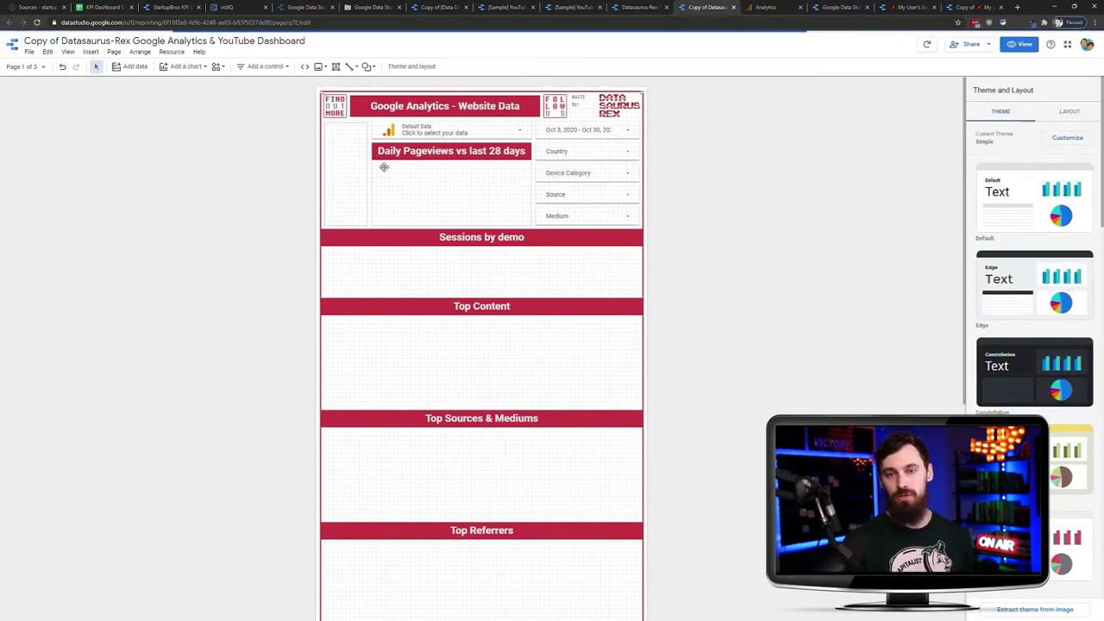
Step: Look over the copied report's Google Analytics - Website page and switch to its YouTube page
scroll(259, 162, "down", 1)
scroll(260, 161, "up", 1)
scroll(259, 162, "down", 1)
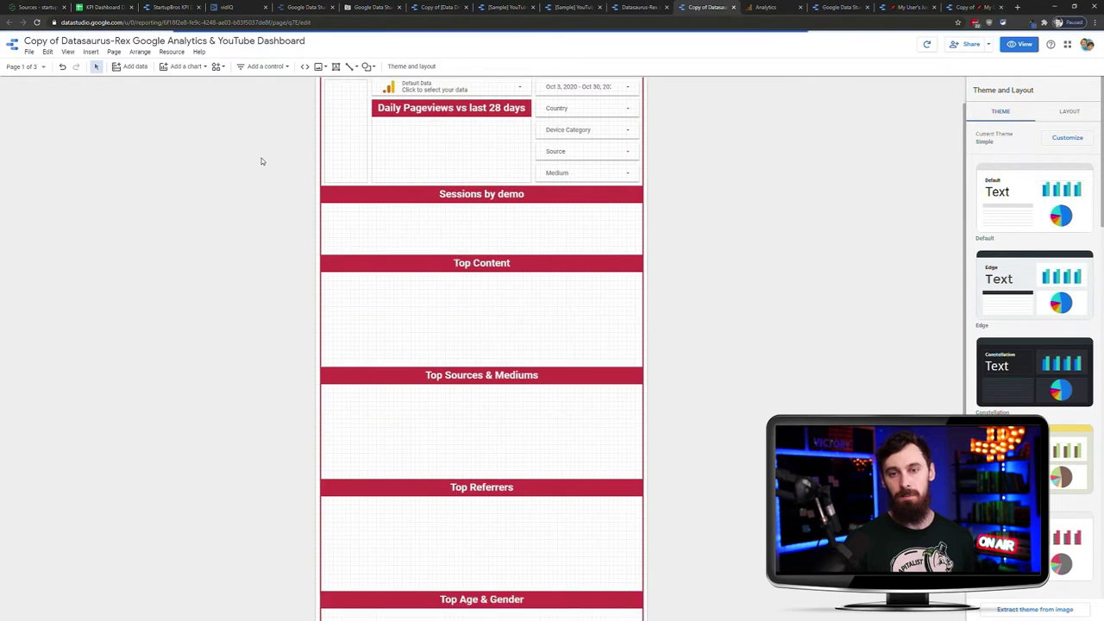
scroll(377, 411, "down", 1)
scroll(377, 412, "up", 2)
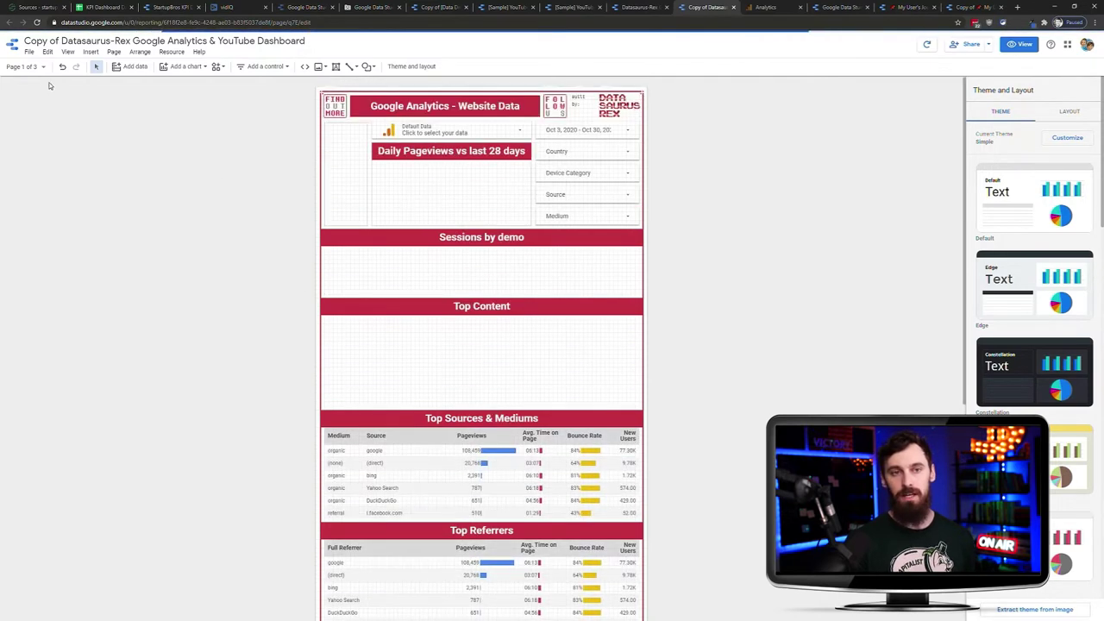
left_click(42, 68)
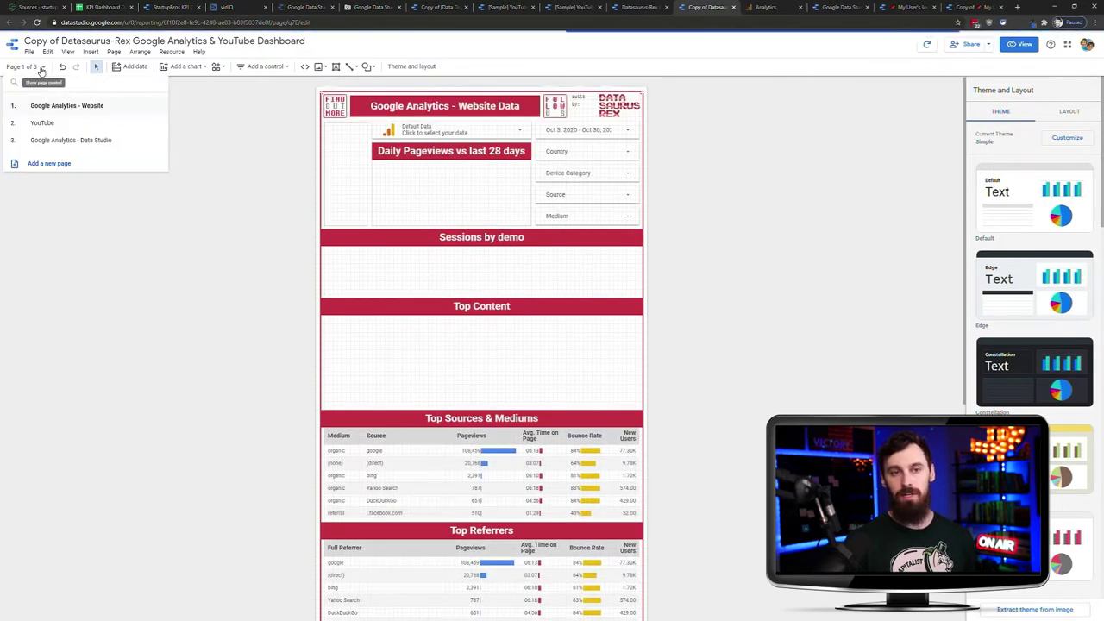
left_click(42, 124)
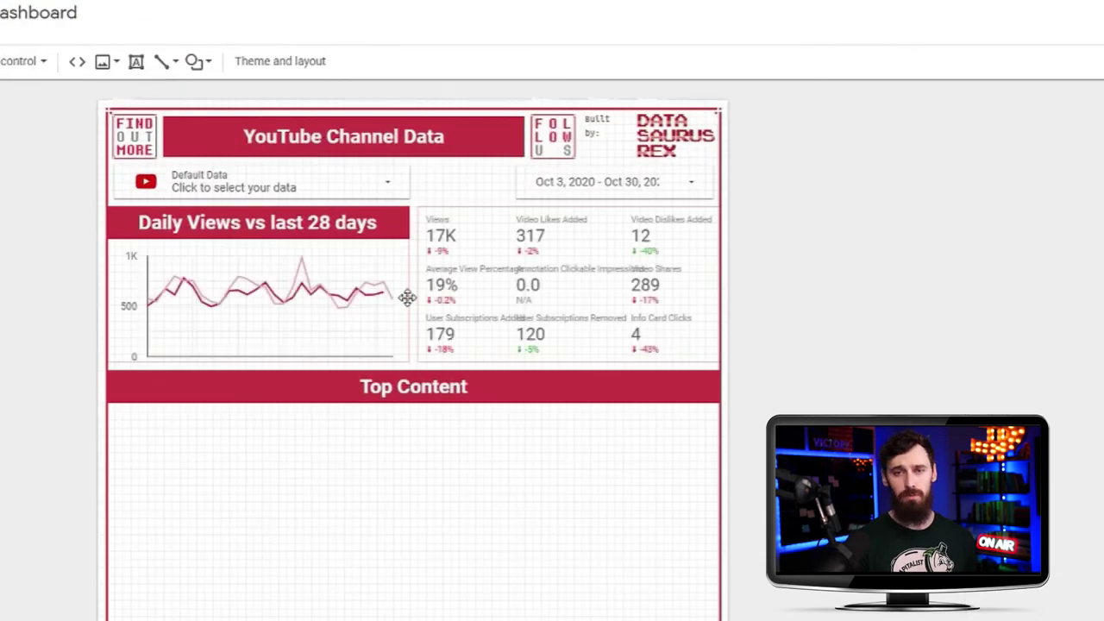
Step: Review the YouTube page's charts and copy the scatter chart under YTD Subscriptions & % Time Watched by video
left_click(441, 222)
left_click(588, 221)
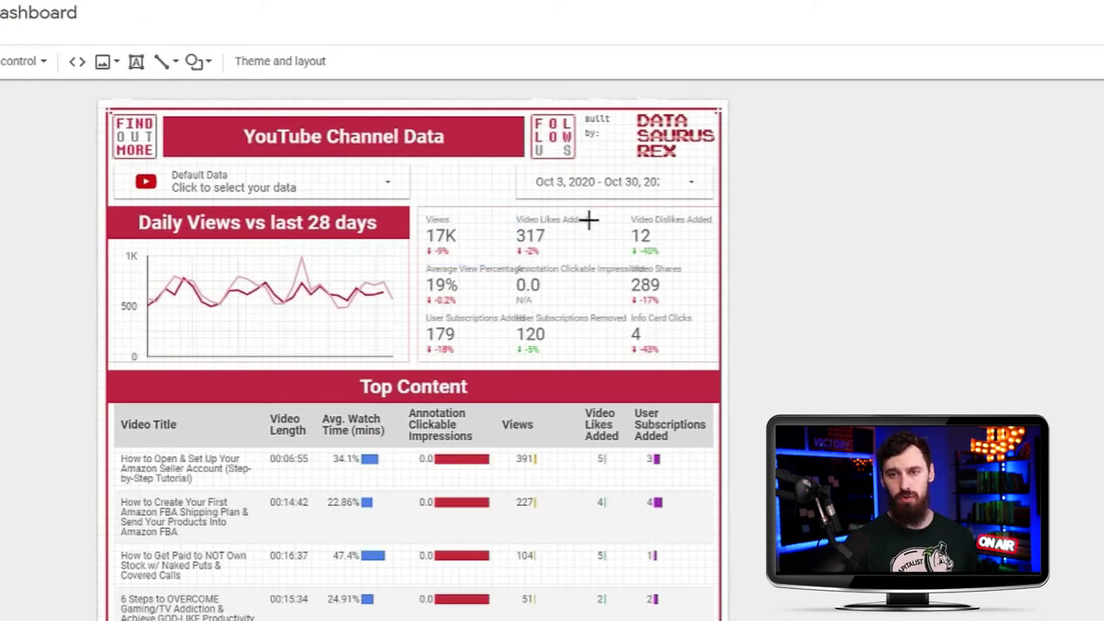
left_click(257, 281)
scroll(345, 293, "down", 8)
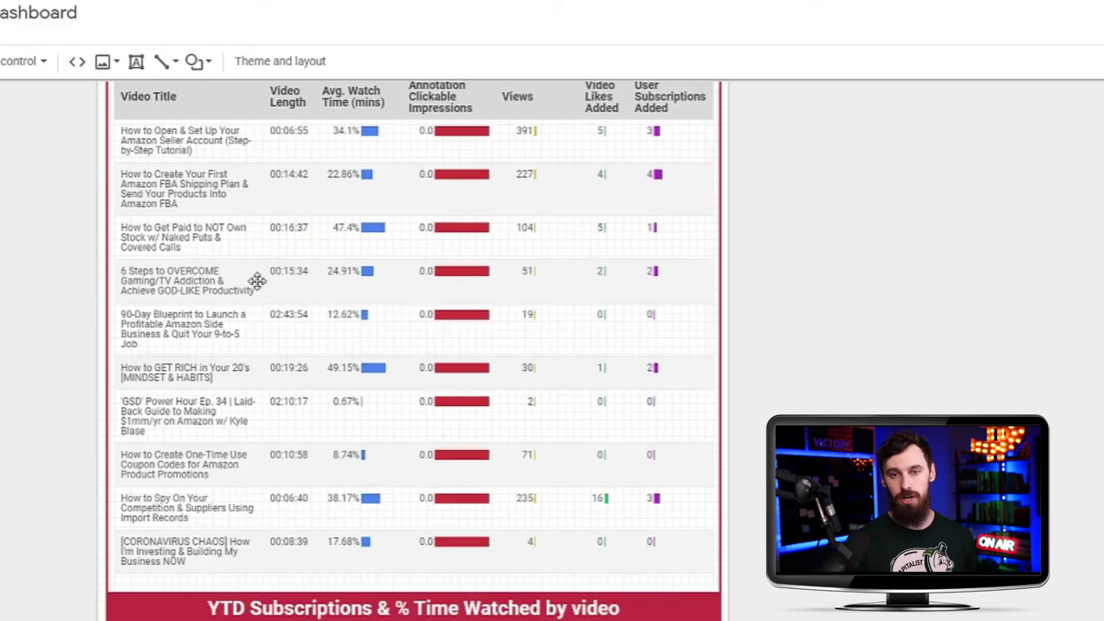
left_click(440, 299)
scroll(446, 199, "down", 1)
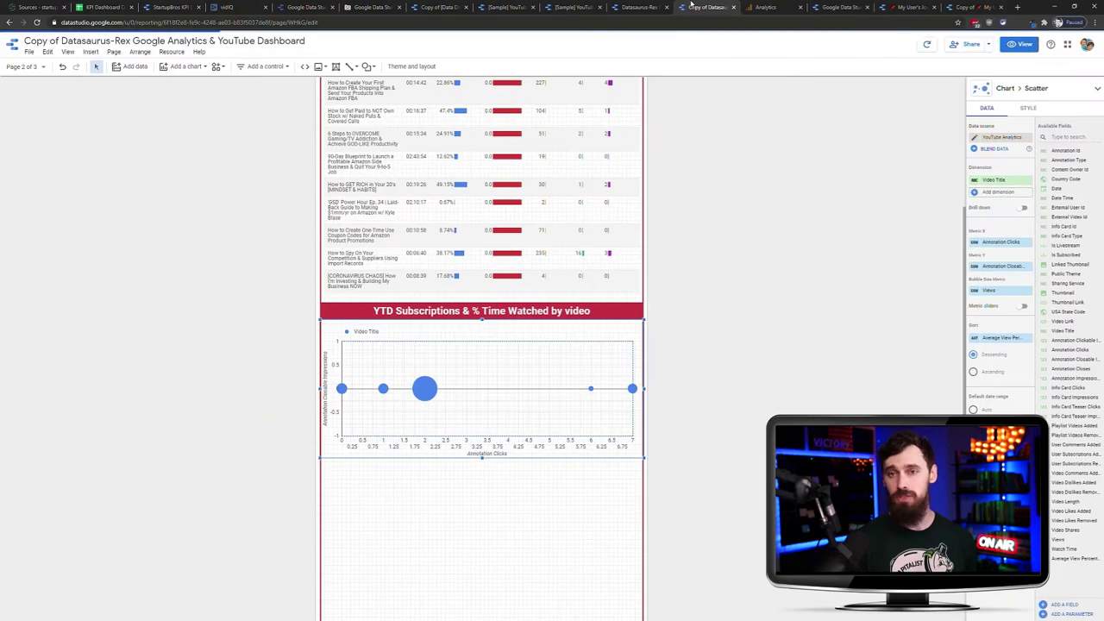
Step: Paste the copied scatter chart into the StartupBros KPI Dashboard's empty YouTube page and move it to the upper middle of the canvas
left_click(371, 7)
left_click(440, 7)
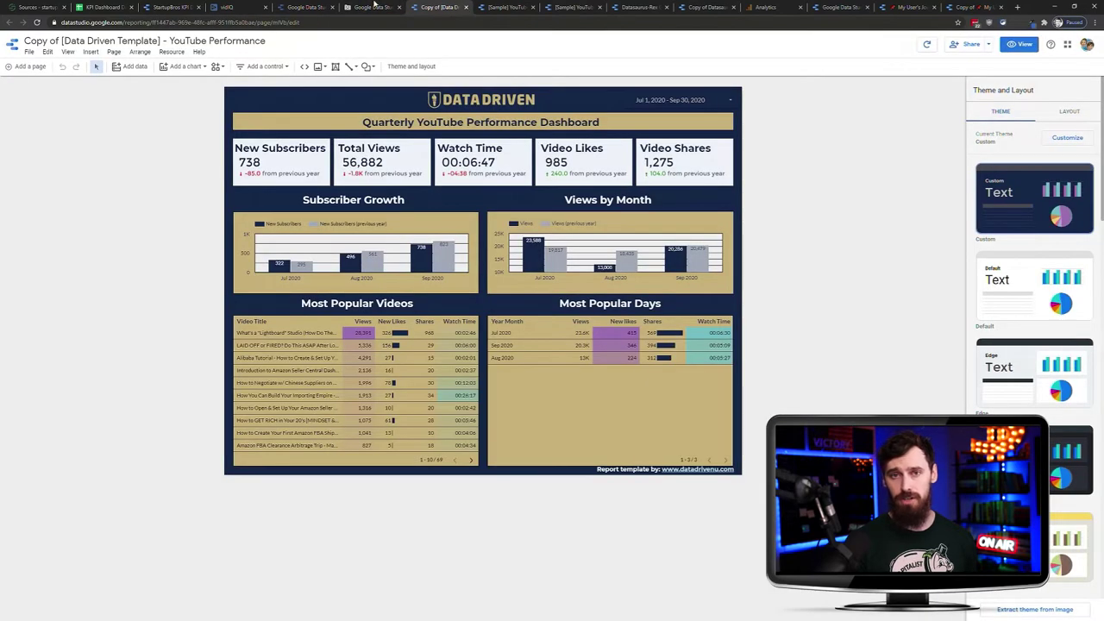
left_click(375, 7)
left_click(171, 7)
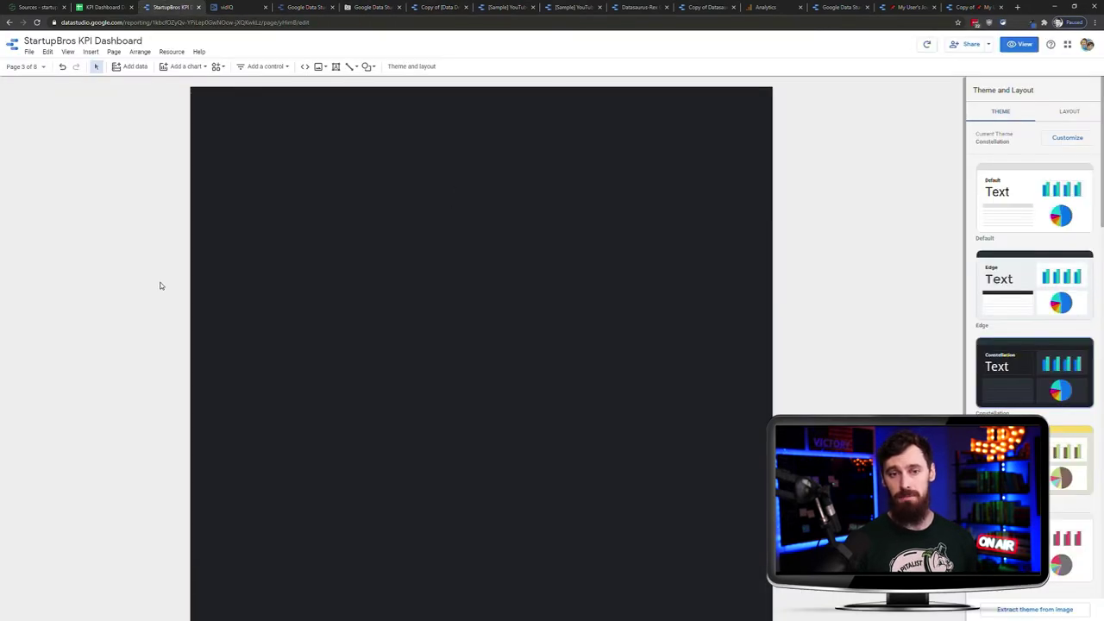
key("ctrl+v")
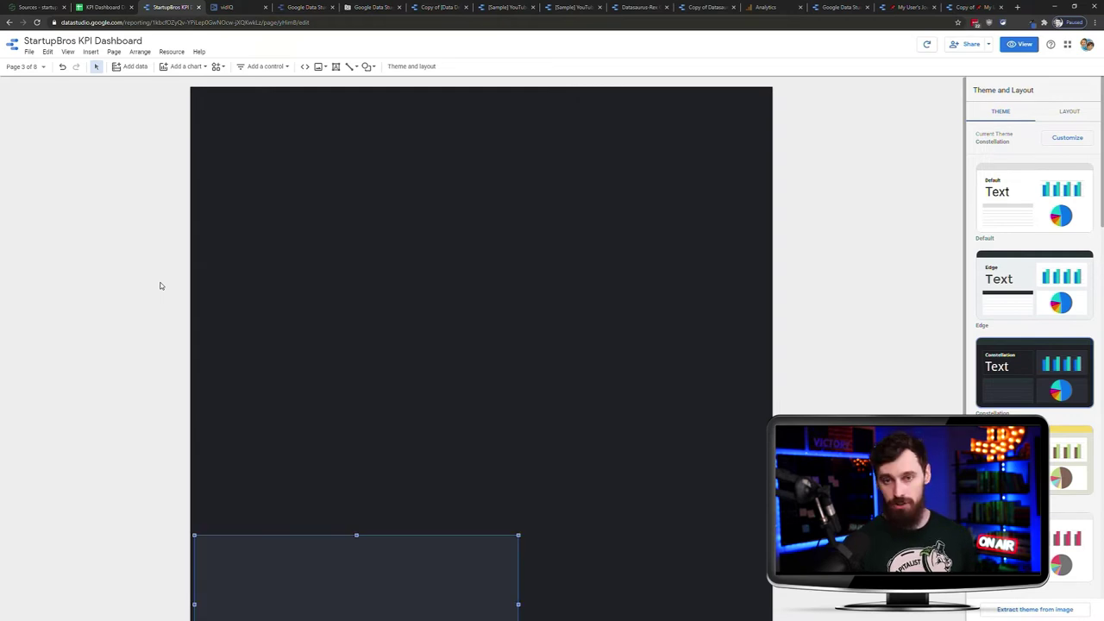
left_click_drag(409, 569, 487, 263)
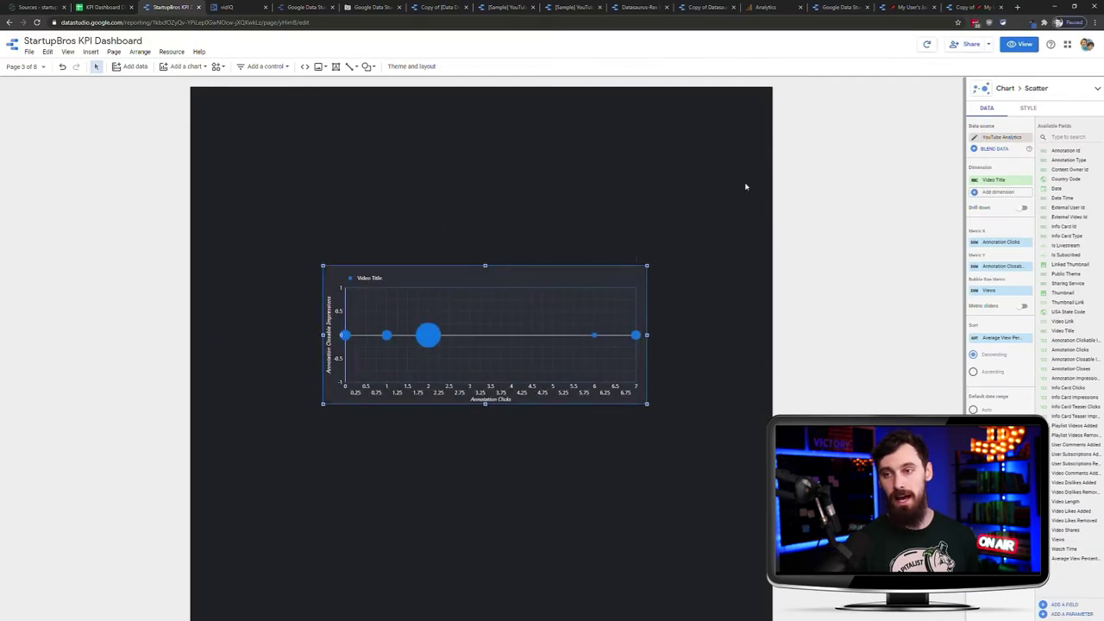
left_click(547, 7)
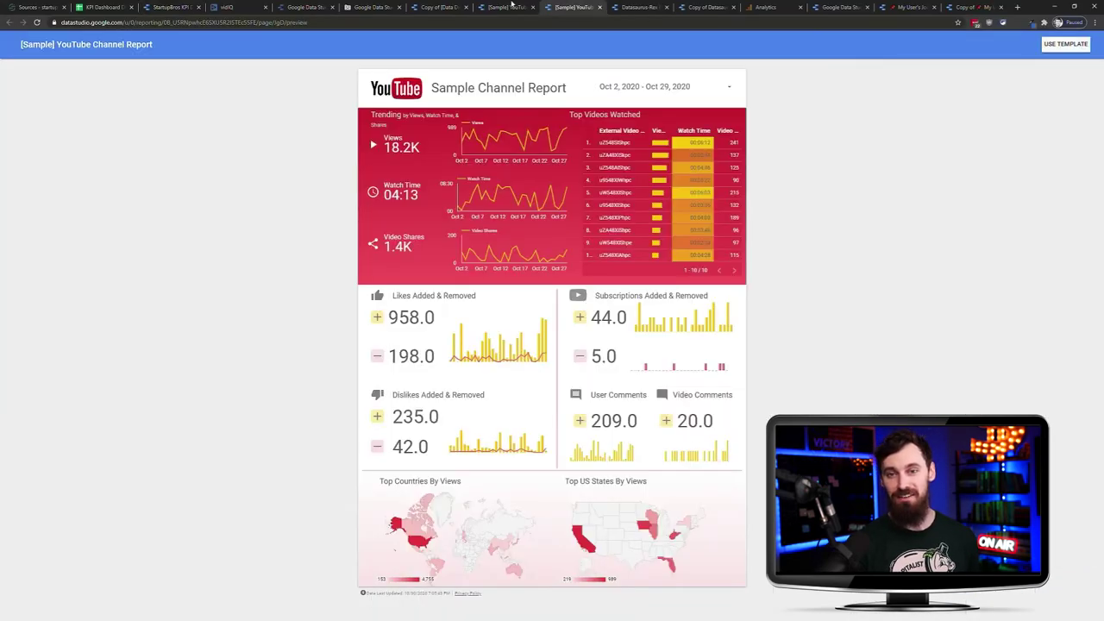
left_click(1063, 45)
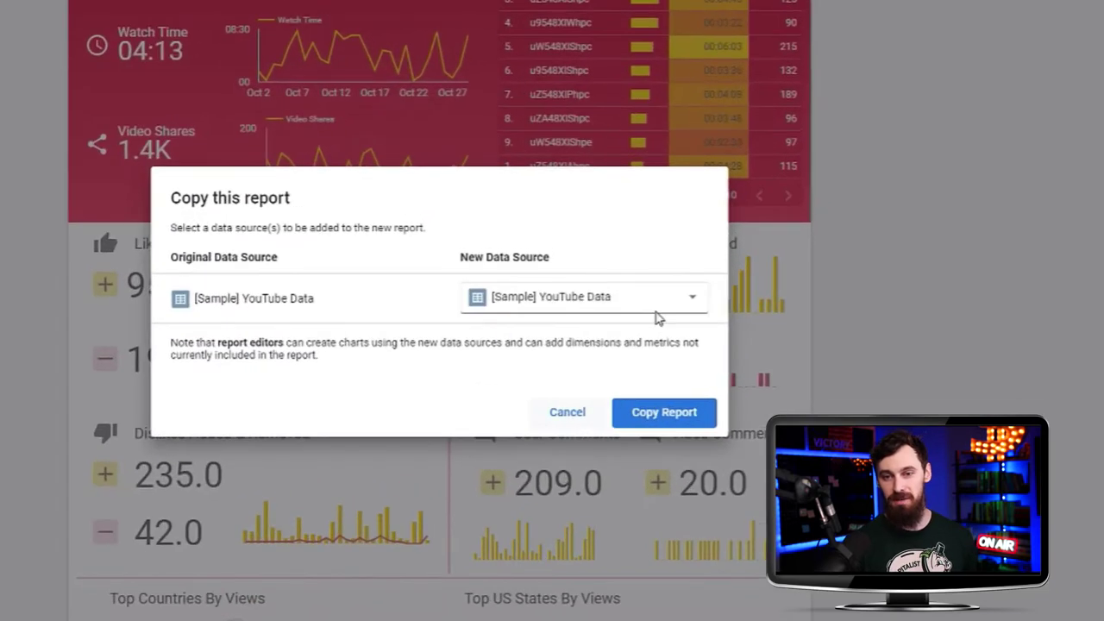
left_click(666, 332)
scroll(667, 335, "up", 3)
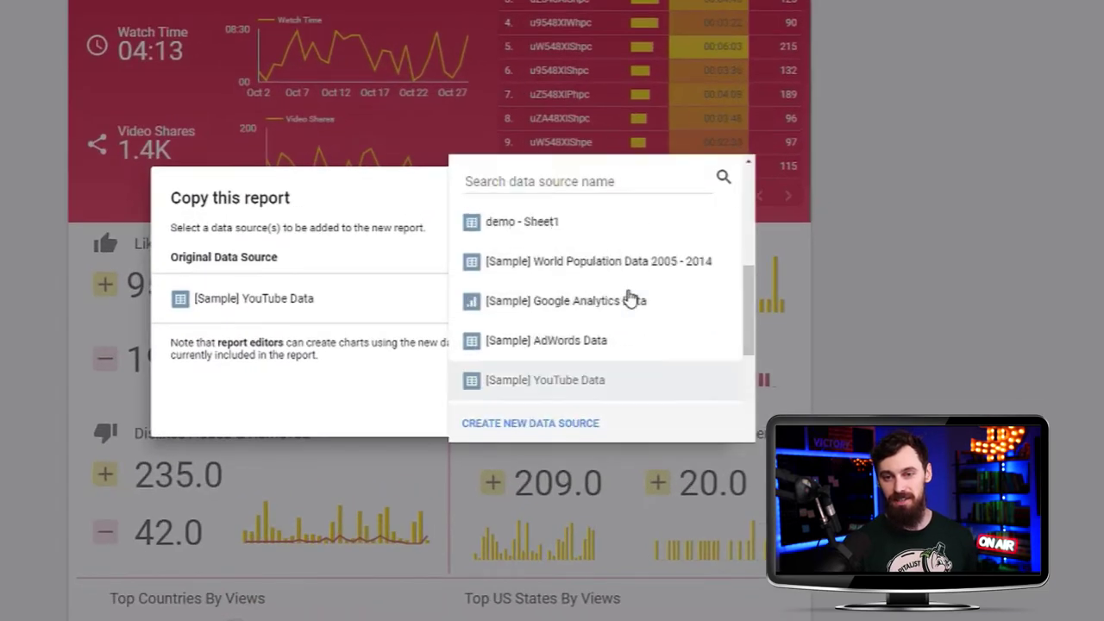
scroll(630, 299, "up", 3)
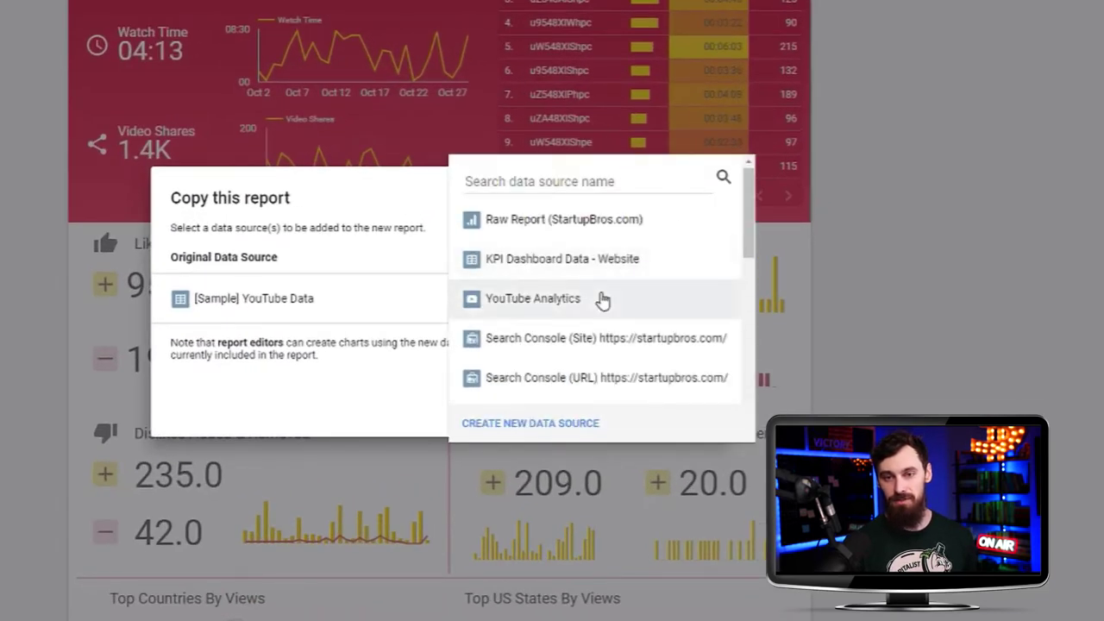
left_click(312, 310)
double_click(328, 297)
triple_click(328, 299)
left_click(330, 299)
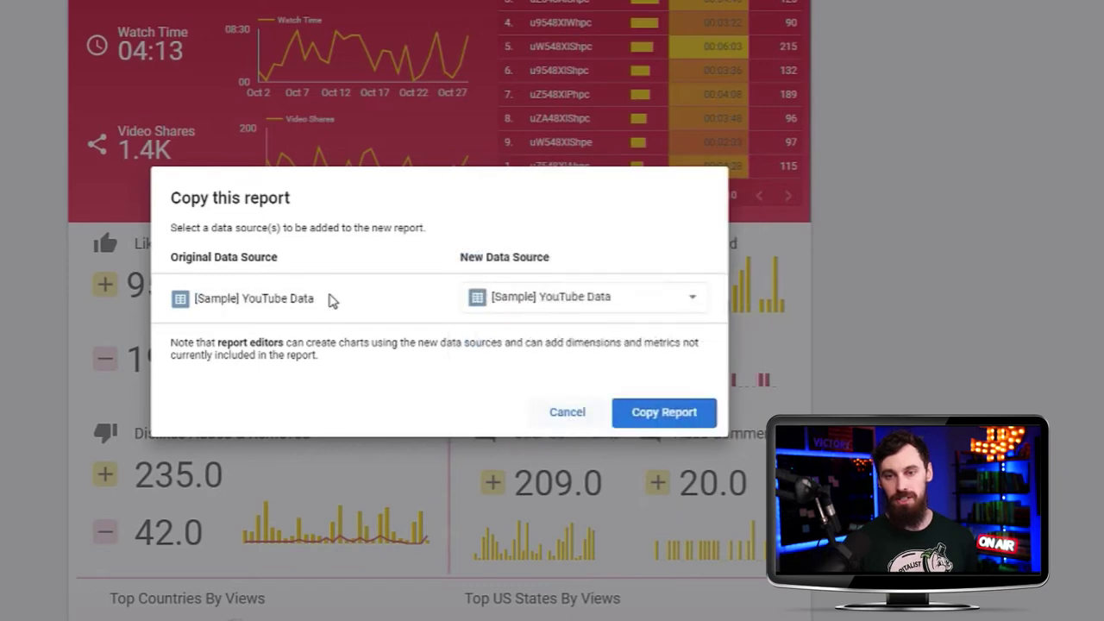
left_click(568, 413)
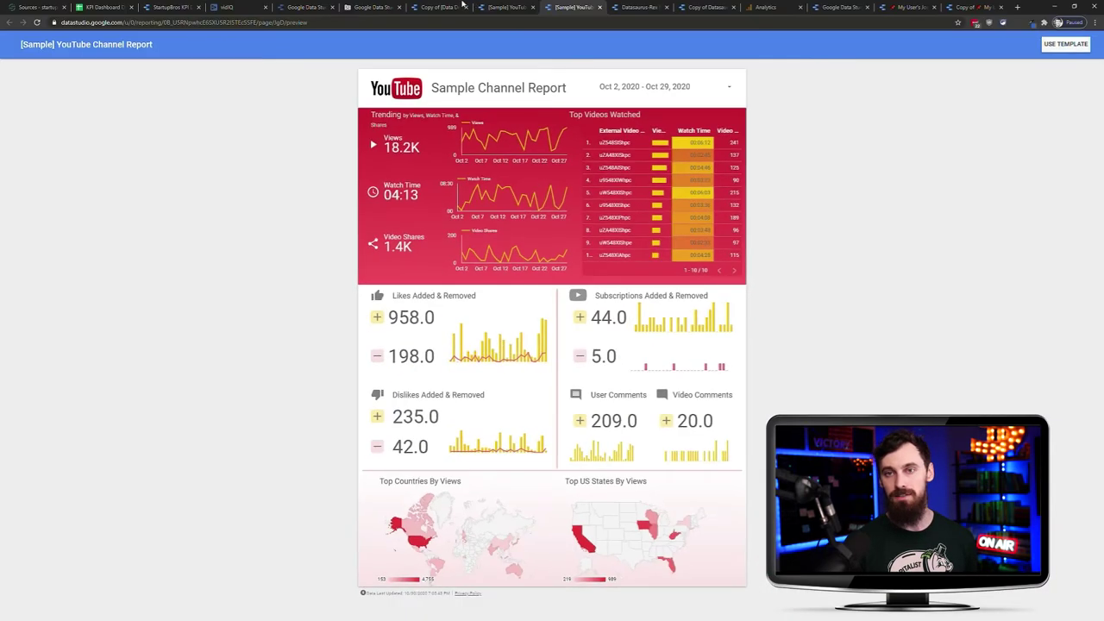
Step: Copy the [Sample] YouTube Channel Report, using YouTube Analytics as the new data source
left_click(496, 6)
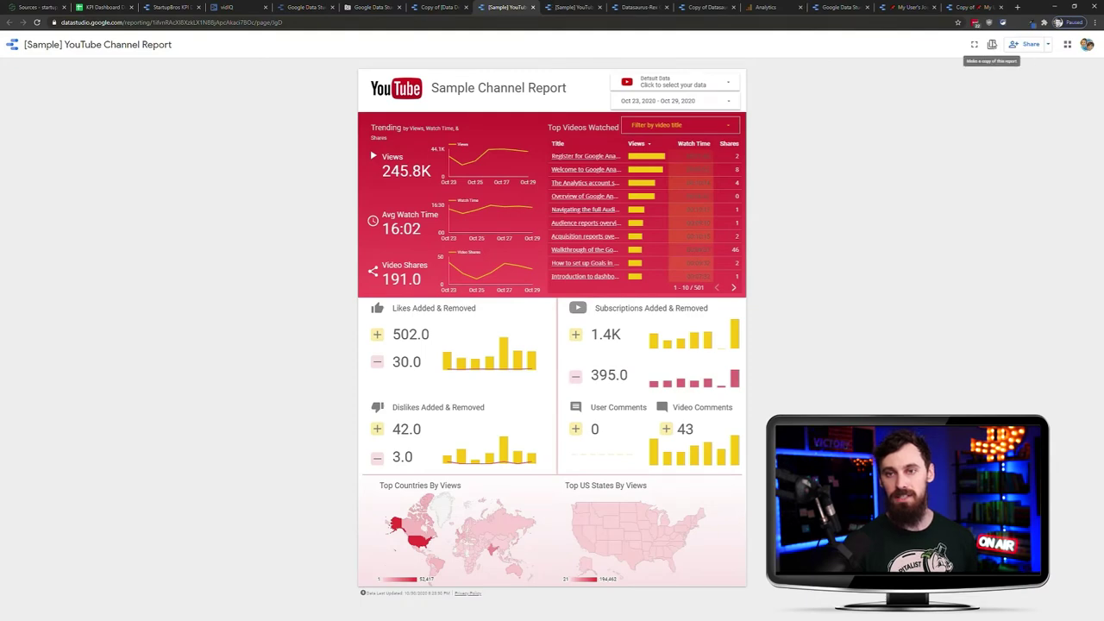
left_click(992, 45)
left_click(437, 6)
left_click(508, 7)
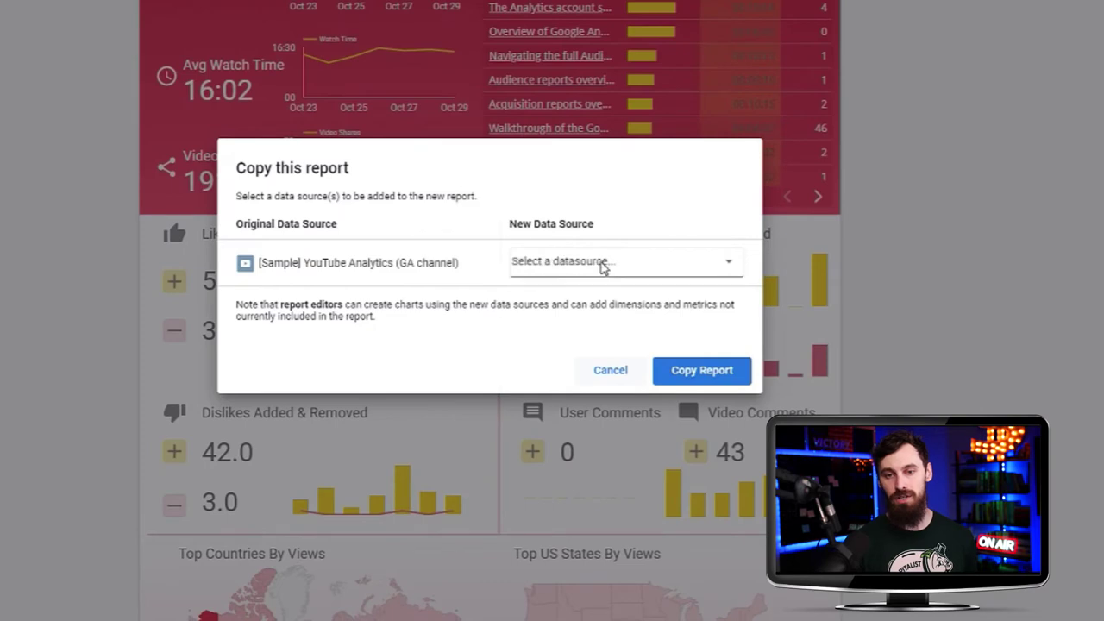
left_click(602, 264)
left_click(649, 347)
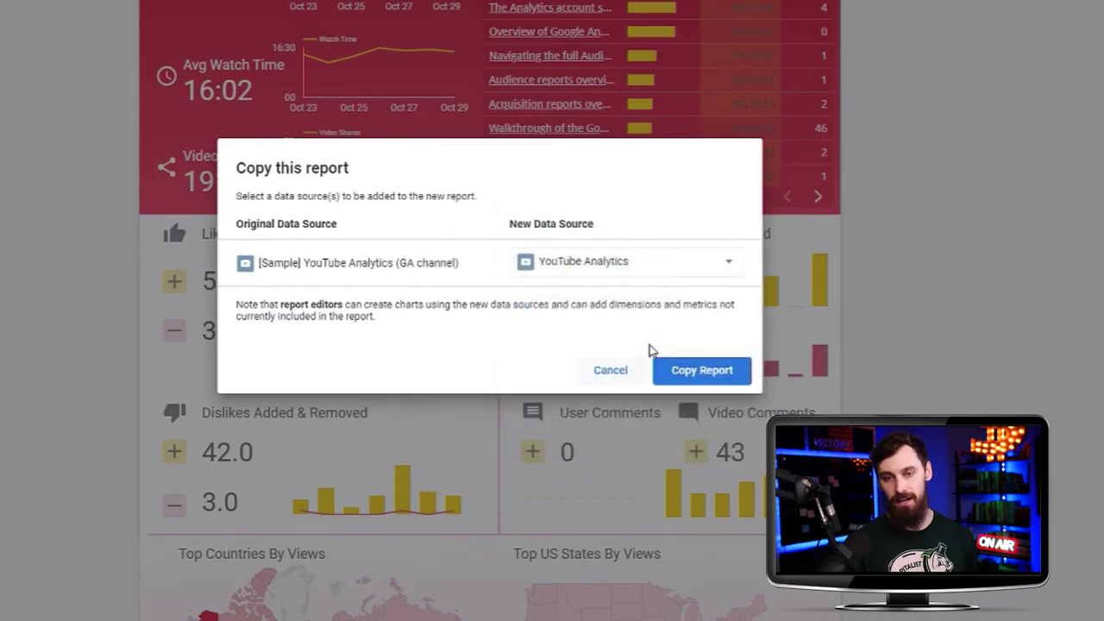
left_click(740, 375)
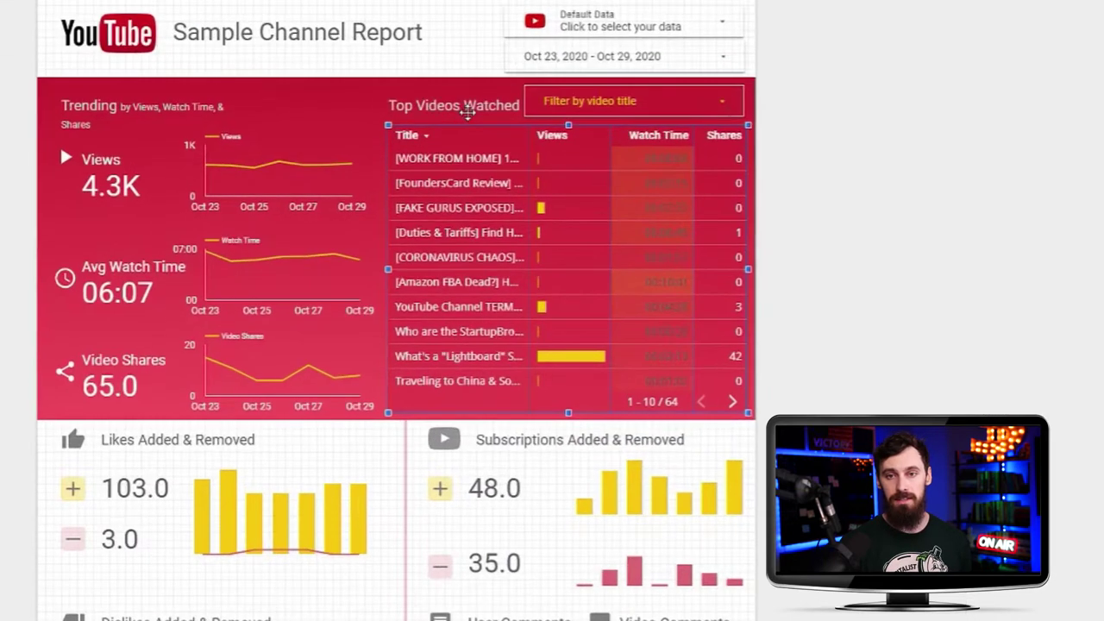
left_click(522, 150)
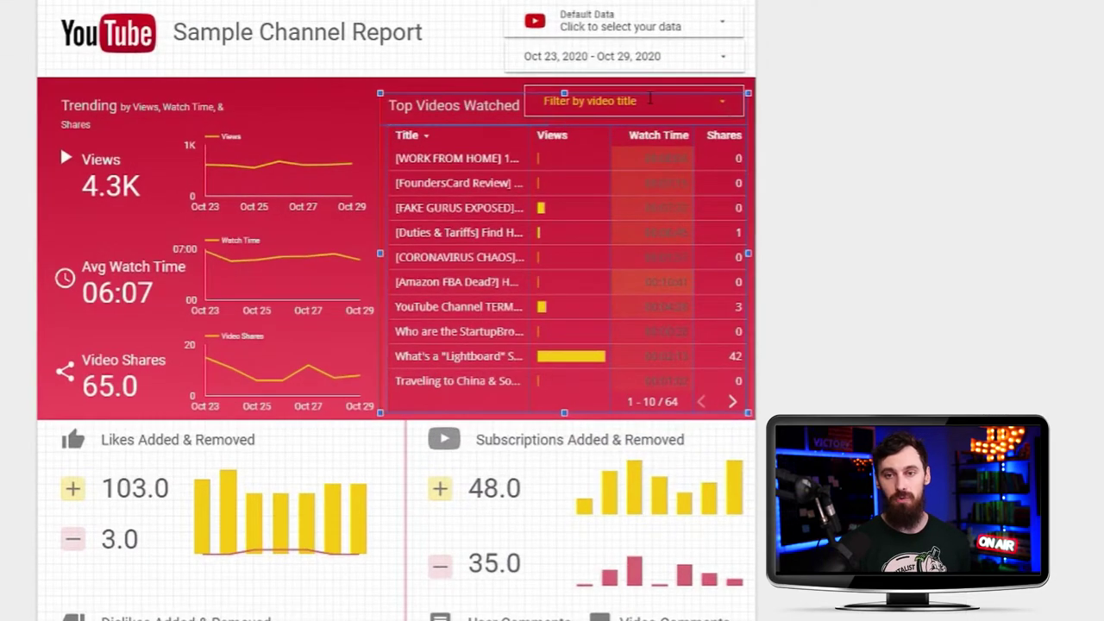
left_click(780, 93)
left_click_drag(658, 127, 383, 414)
left_click(912, 251)
Step: Copy the Top Videos Watched heading together with its video title filter and table
left_click(606, 112)
left_click(466, 104, "shift")
left_click(498, 189, "shift")
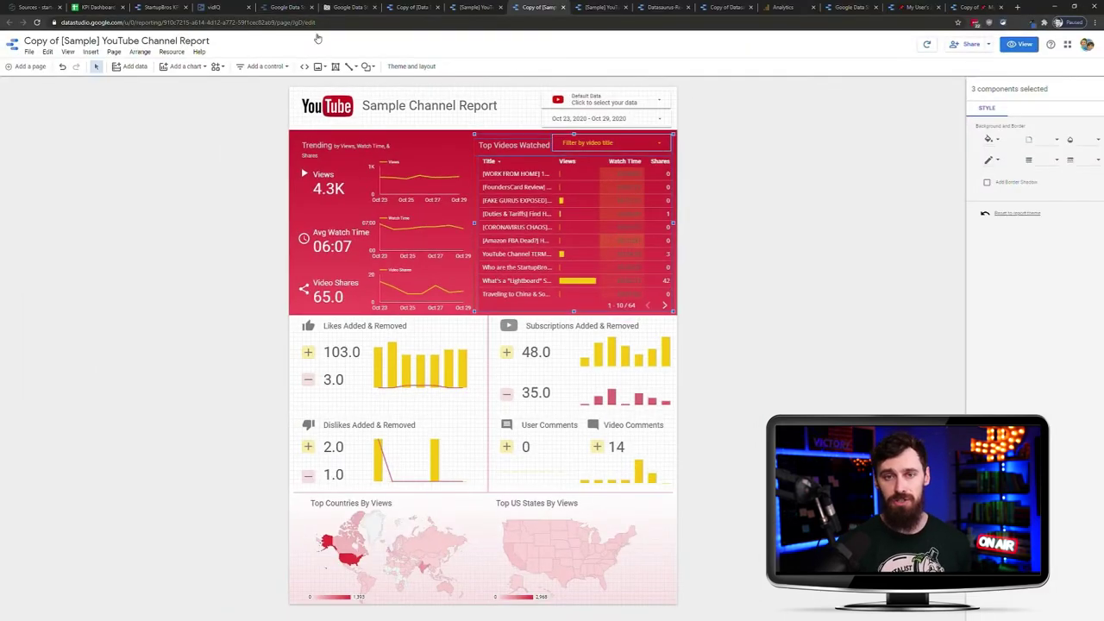
Step: Paste the Top Videos Watched components into the StartupBros KPI Dashboard's YouTube page and move them right of centre, just above the scatter chart
left_click(164, 7)
key("ctrl+v")
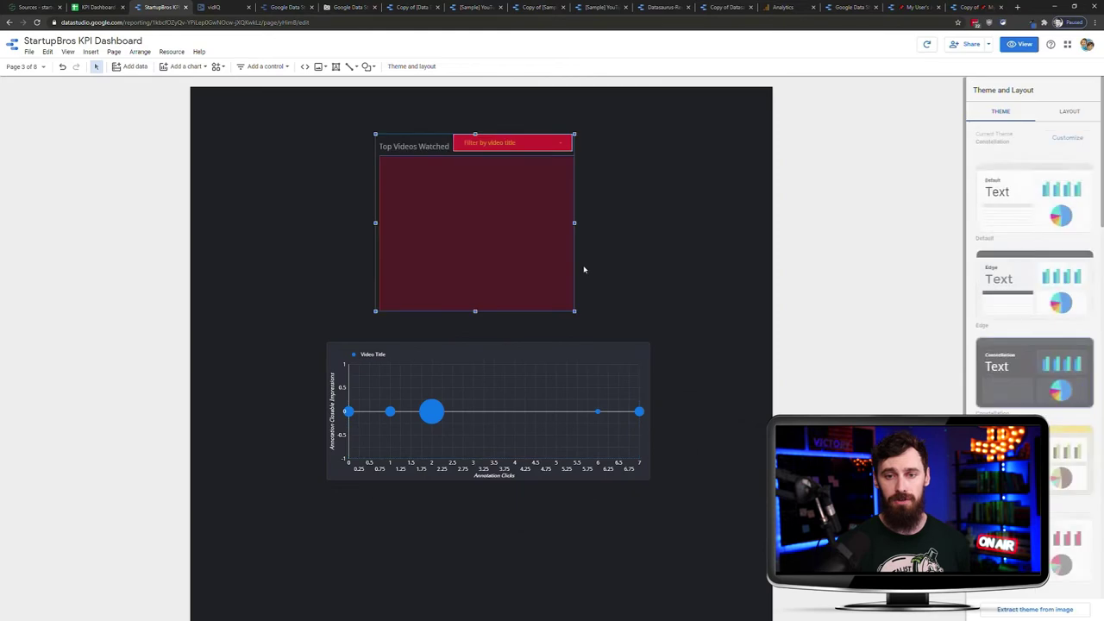
left_click_drag(495, 204, 570, 232)
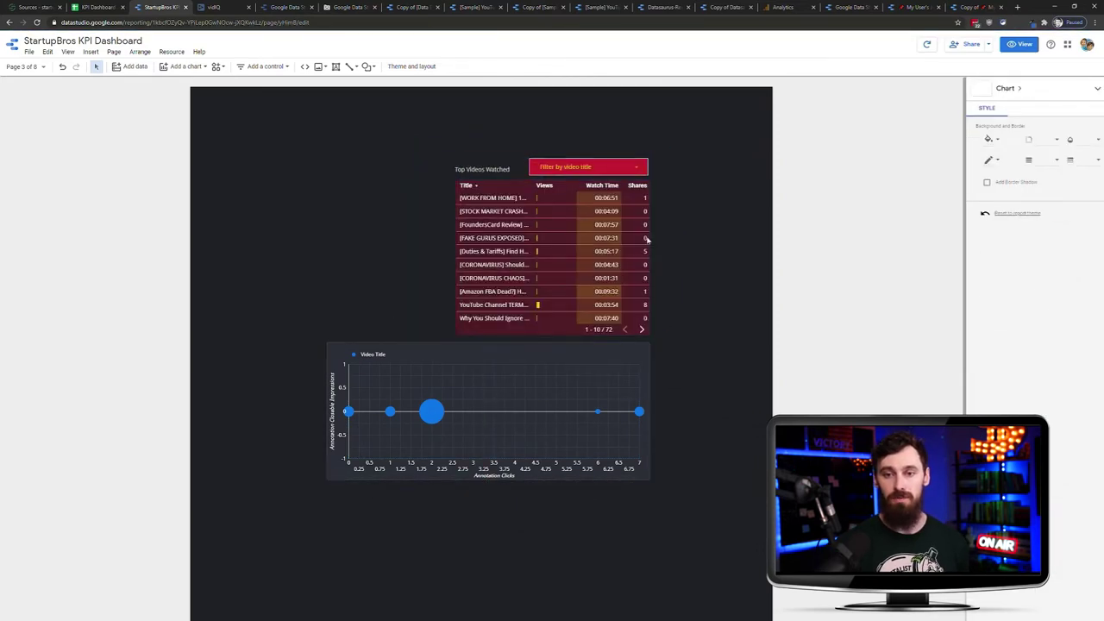
left_click(655, 233)
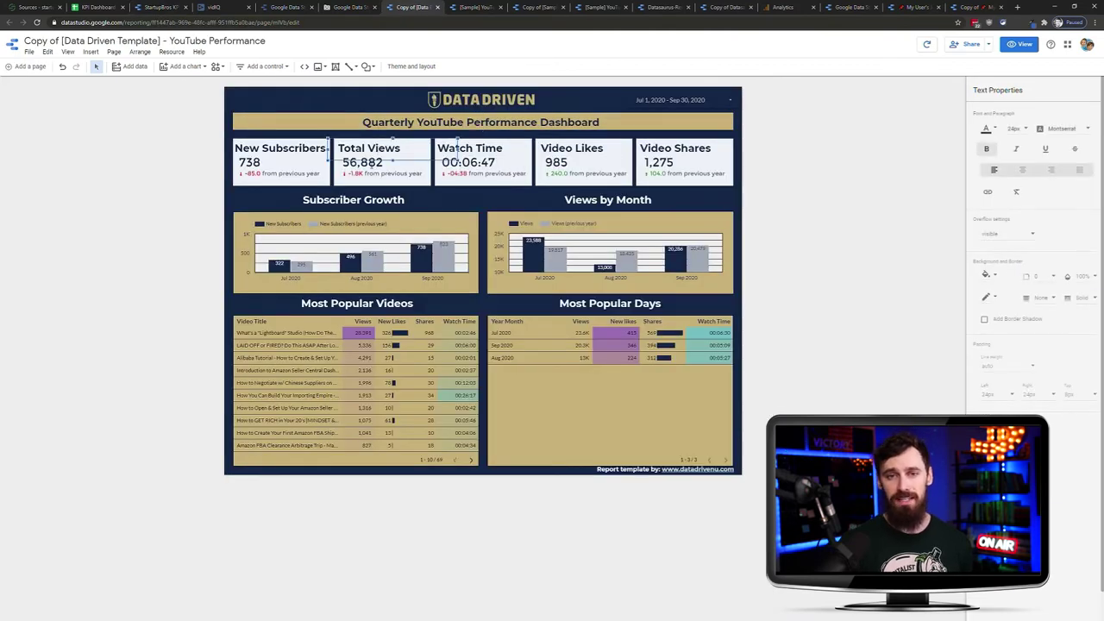
left_click(393, 160, "shift")
left_click(382, 164)
left_click(382, 162, "shift")
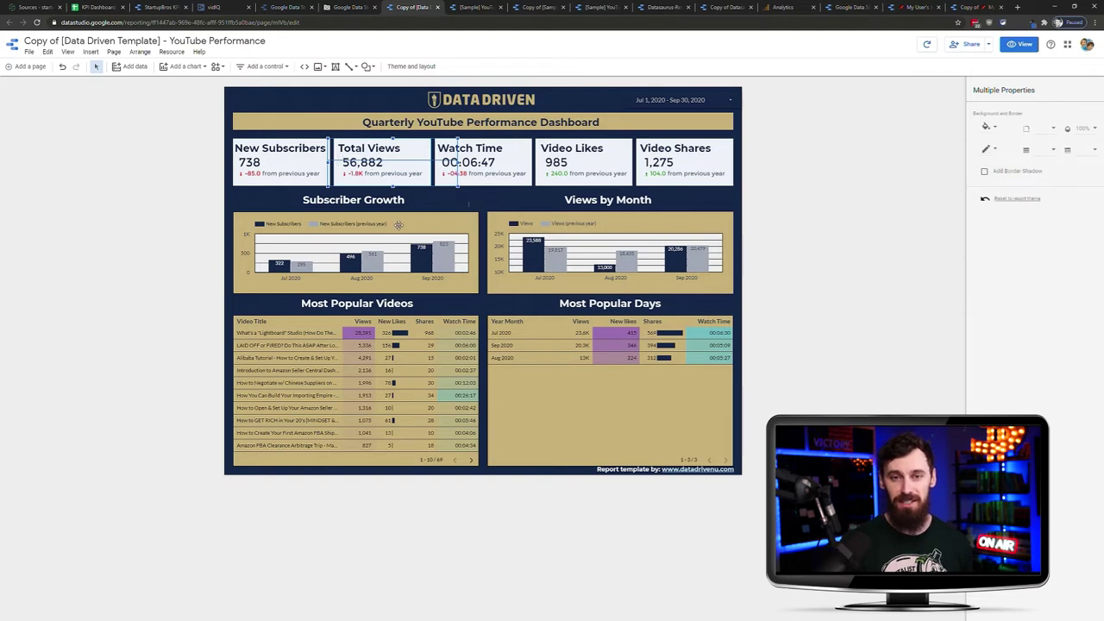
left_click(402, 207)
Step: Copy the whole scorecard row from New Subscribers to Video Shares and paste it across the top of the StartupBros KPI Dashboard's YouTube page
left_click_drag(233, 138, 782, 187)
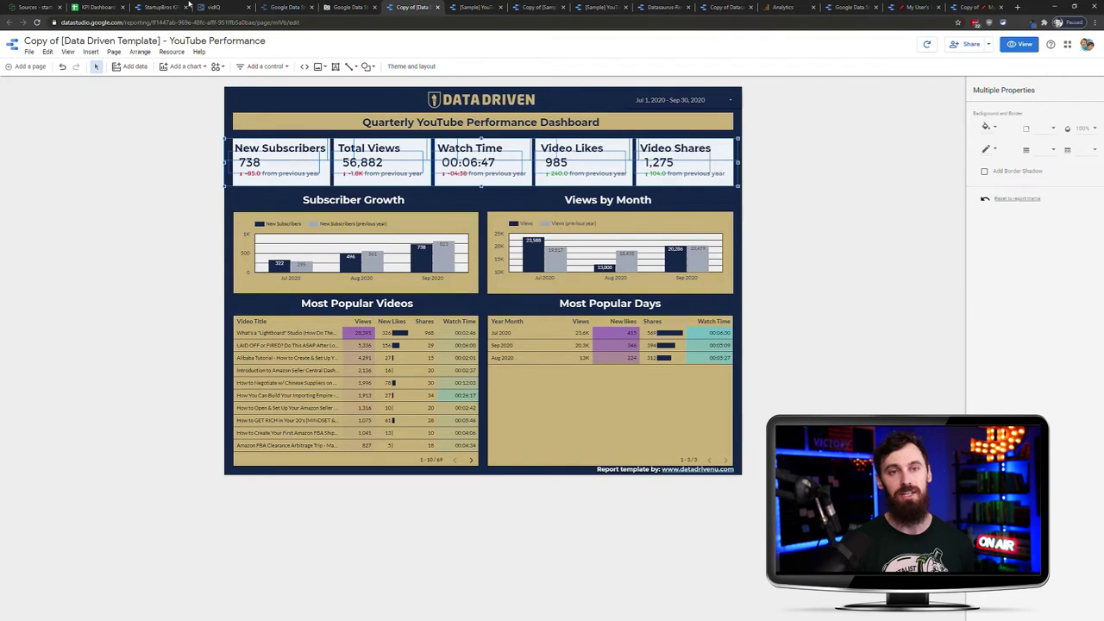
left_click(155, 7)
key("ctrl+v")
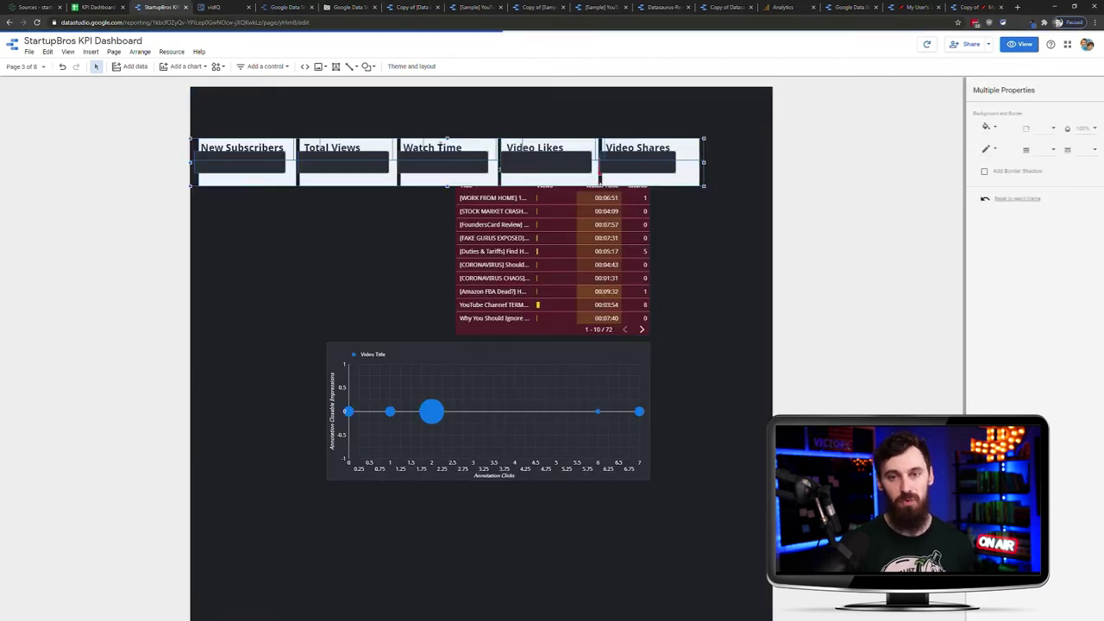
left_click_drag(469, 186, 494, 154)
left_click(701, 157)
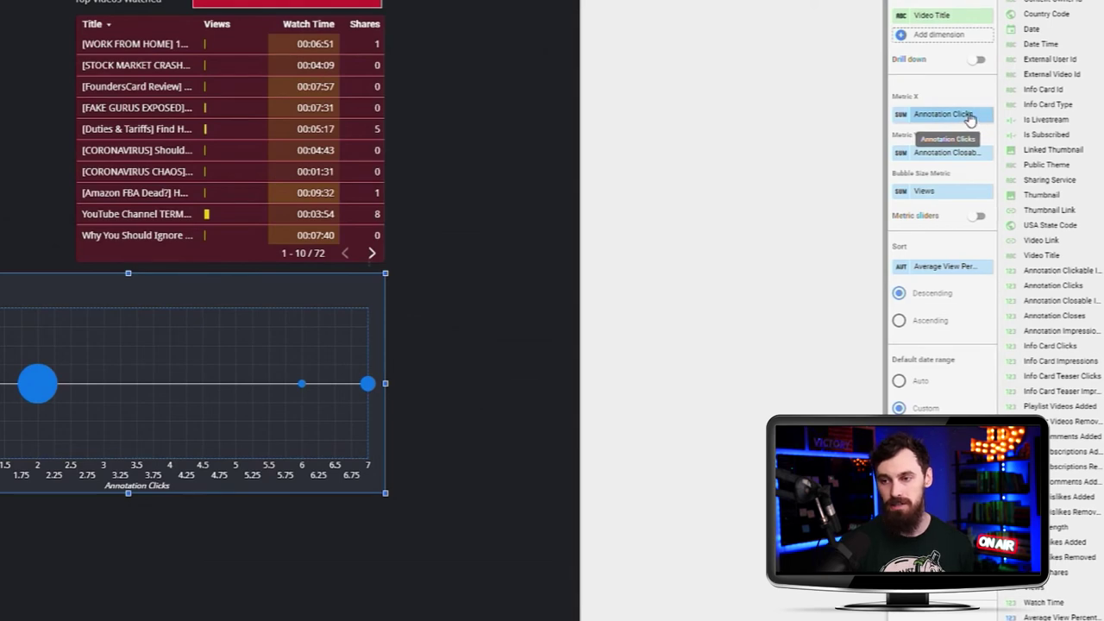
Step: Set the scatter chart's Metric X to User Subscriptions Added and its Metric Y to Video Likes Added
left_click(970, 119)
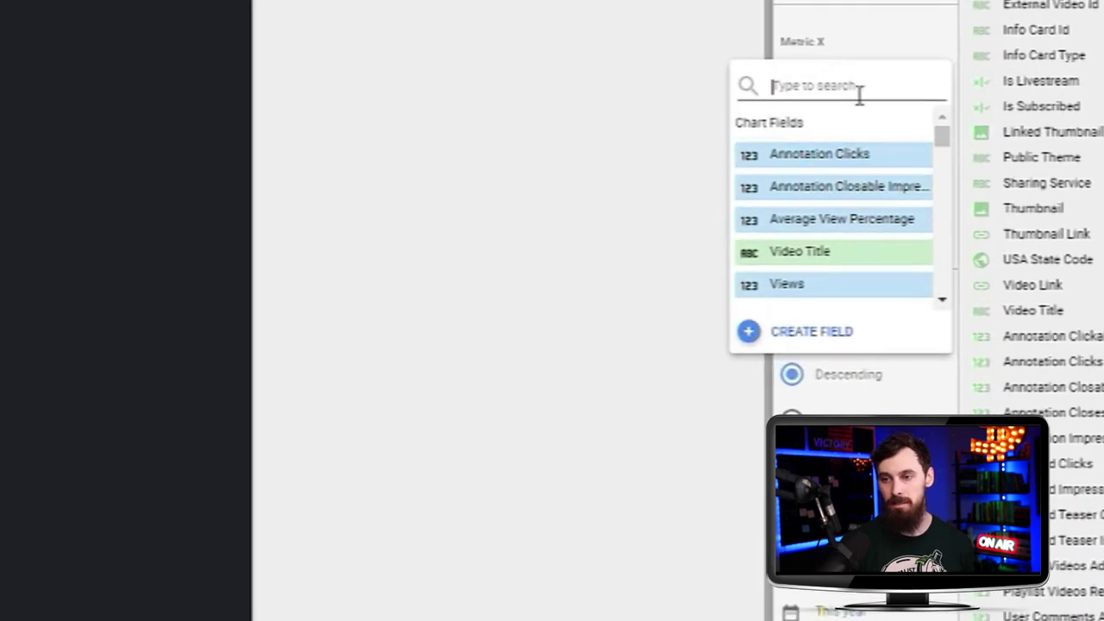
left_click(790, 285)
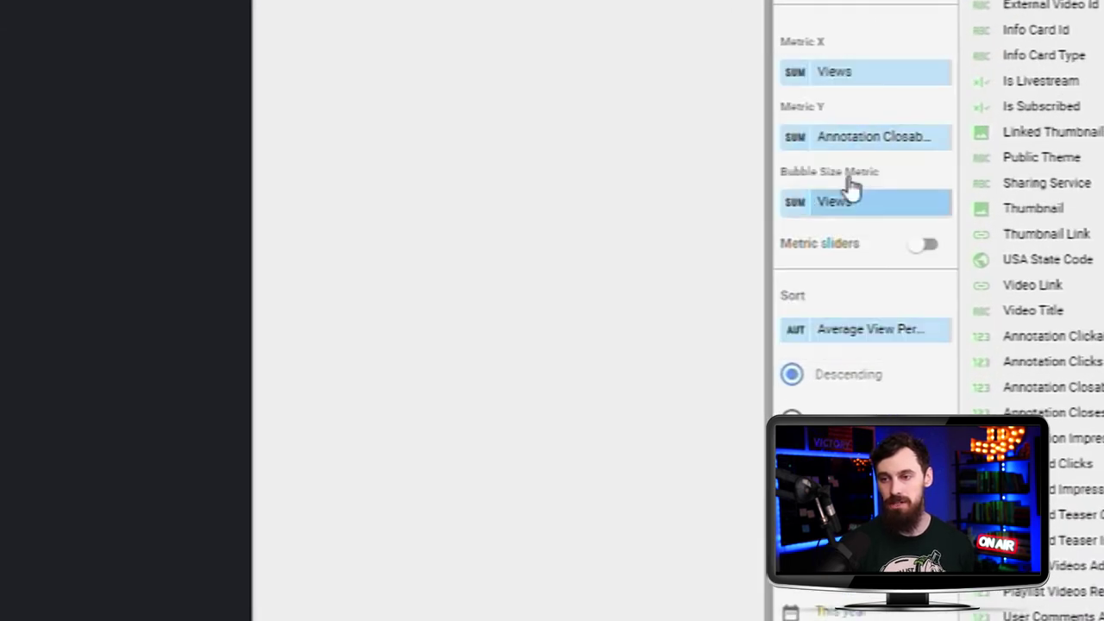
left_click(865, 76)
type("subsc")
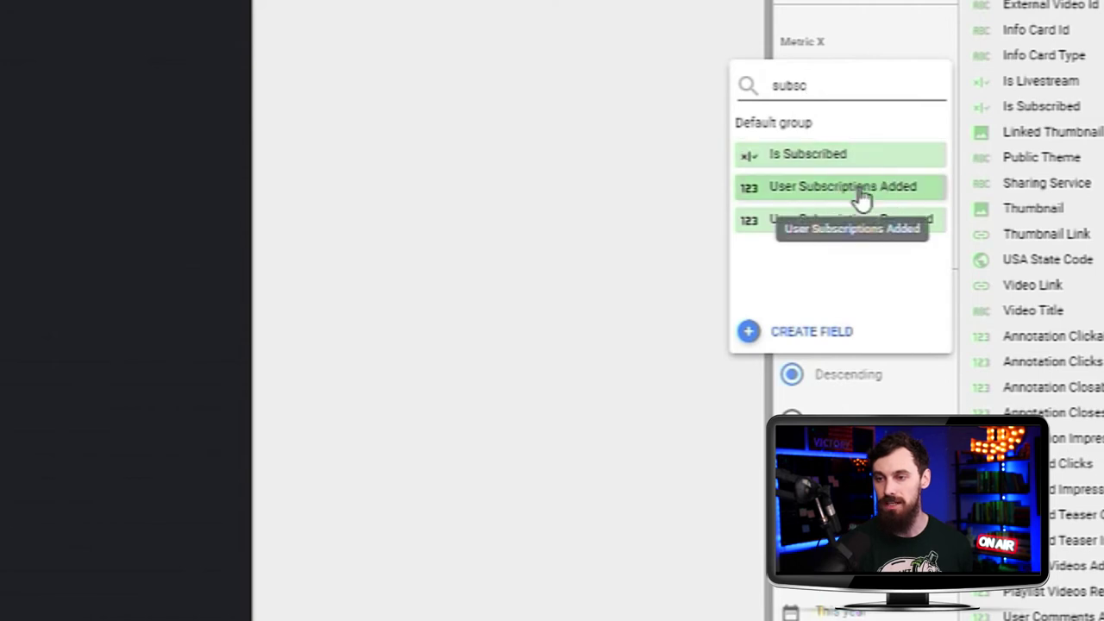
left_click(863, 191)
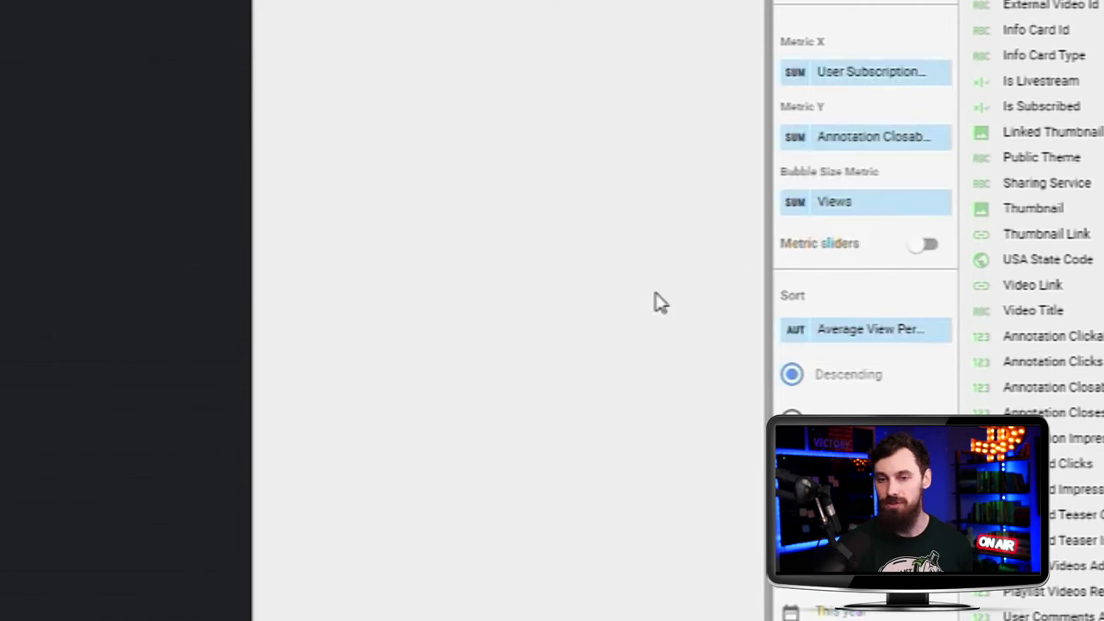
left_click(940, 143)
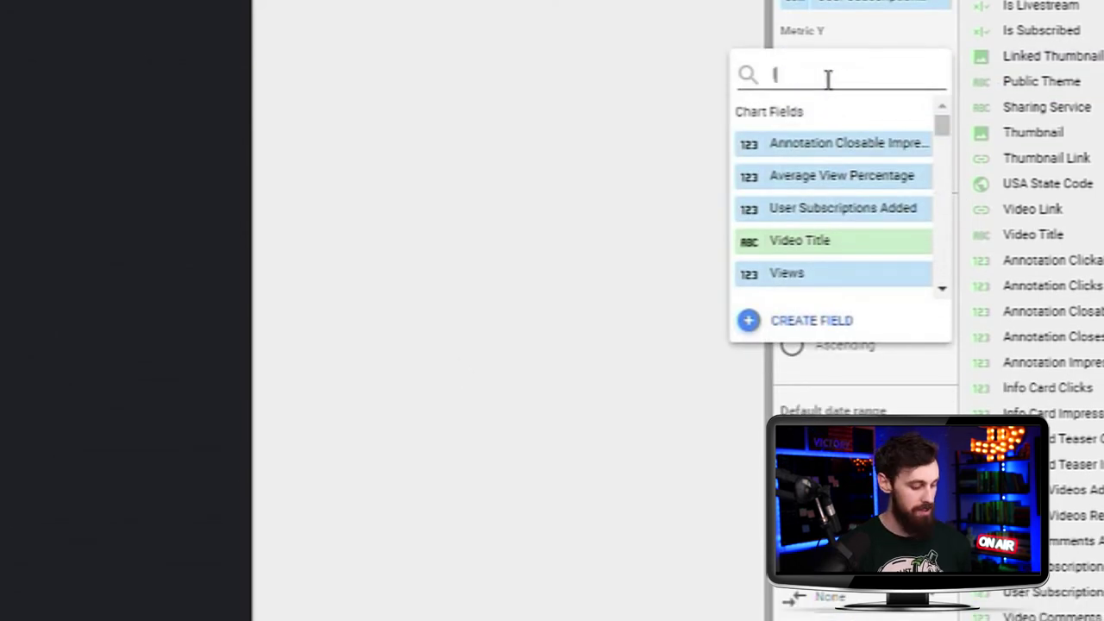
type("lik")
left_click(854, 209)
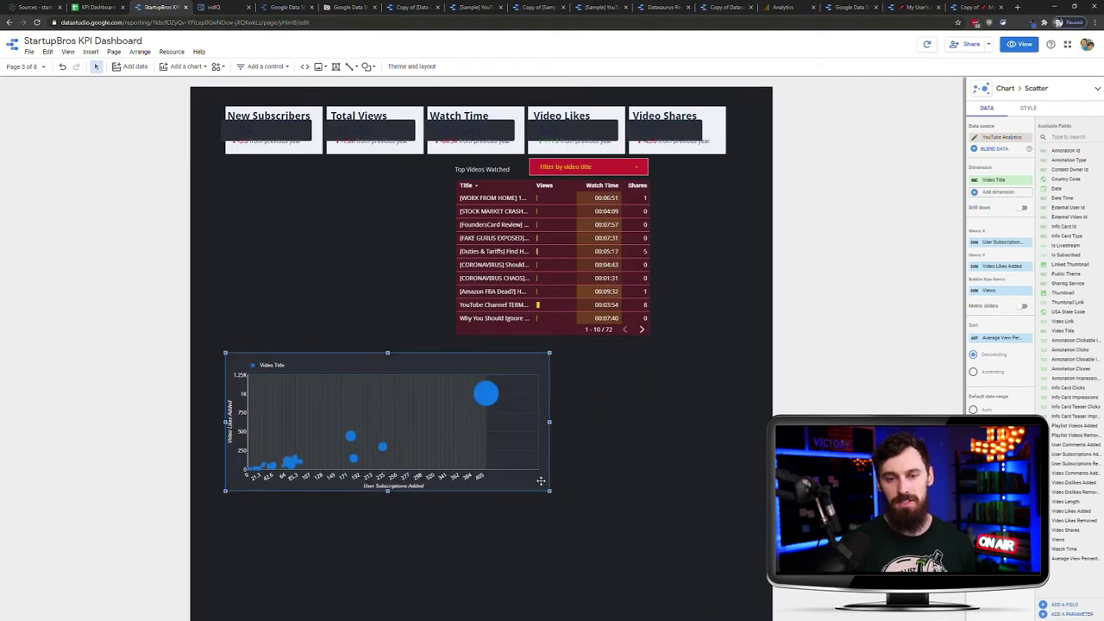
Step: Enlarge the scatter chart to nearly the full page width and place it lower on the page, below the Top Videos Watched table
left_click_drag(550, 491, 757, 588)
scroll(562, 454, "down", 2)
left_click(564, 454)
left_click(590, 274)
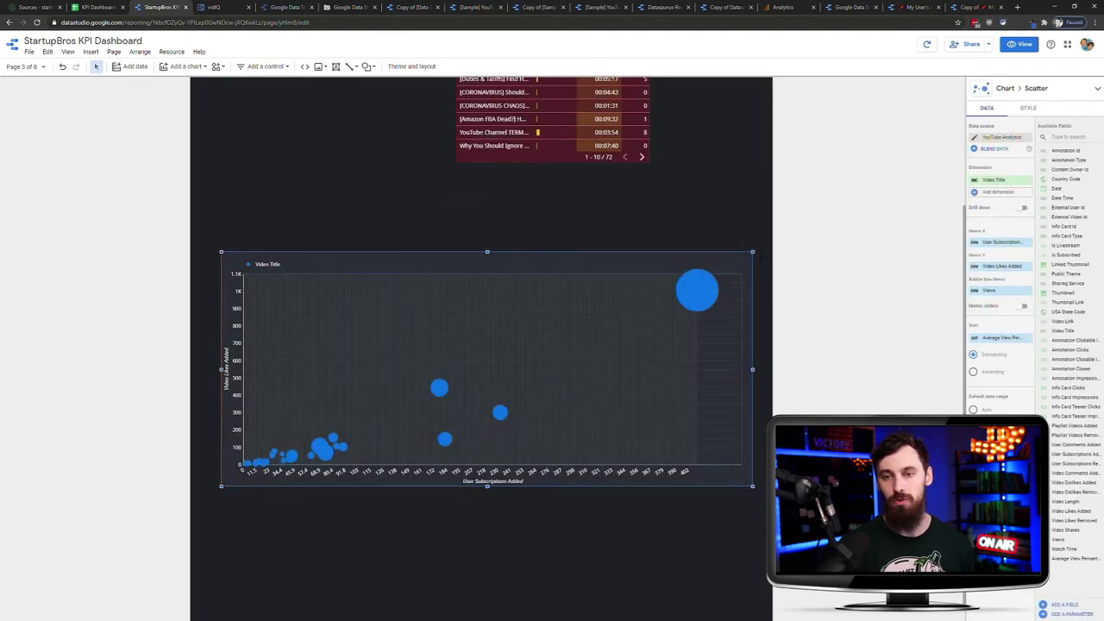